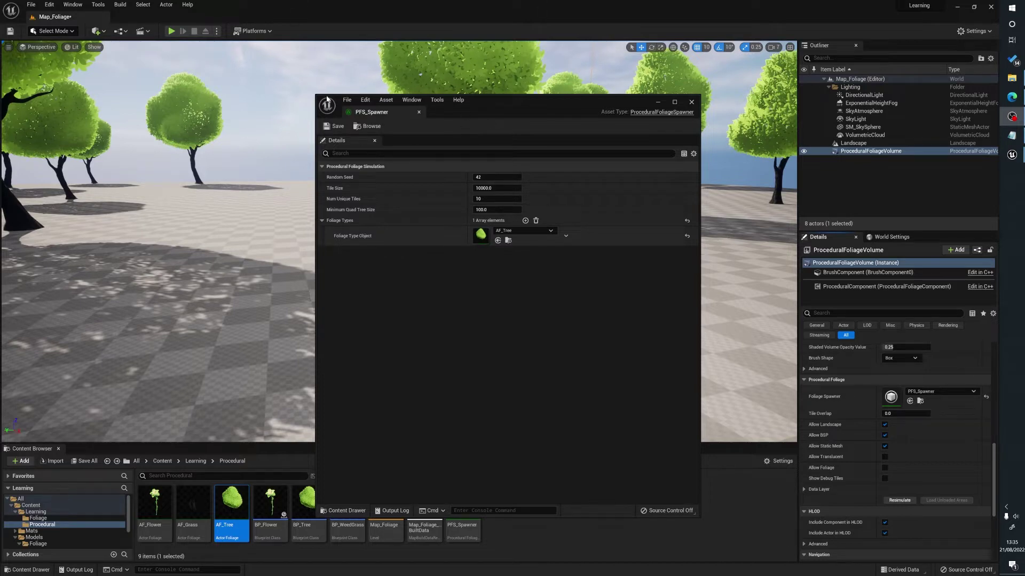
Resize and reposition the PFS_Spawner window to uncover the viewport, and close it.
left_click_drag(316, 96, 336, 154)
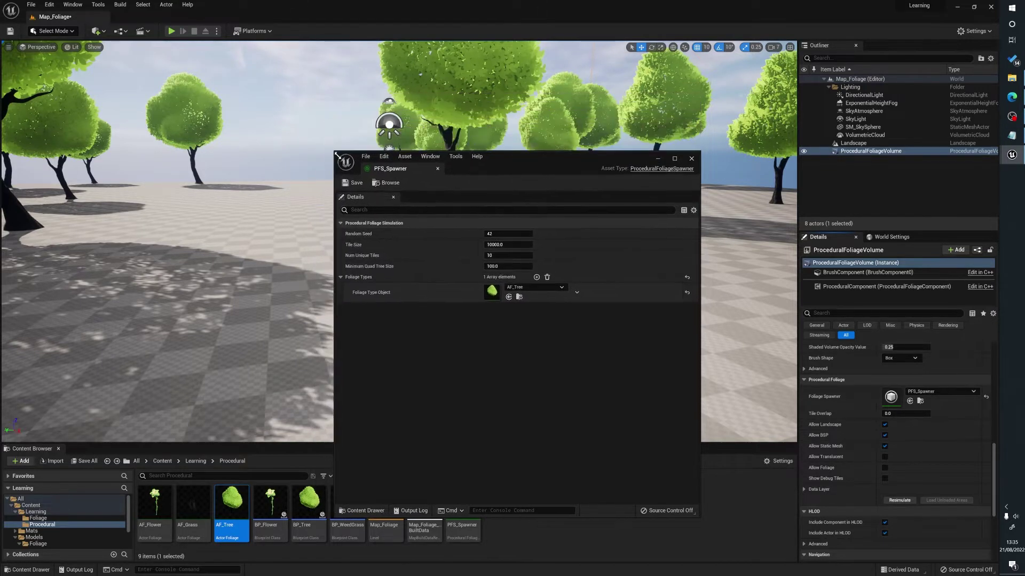
left_click_drag(519, 165, 722, 89)
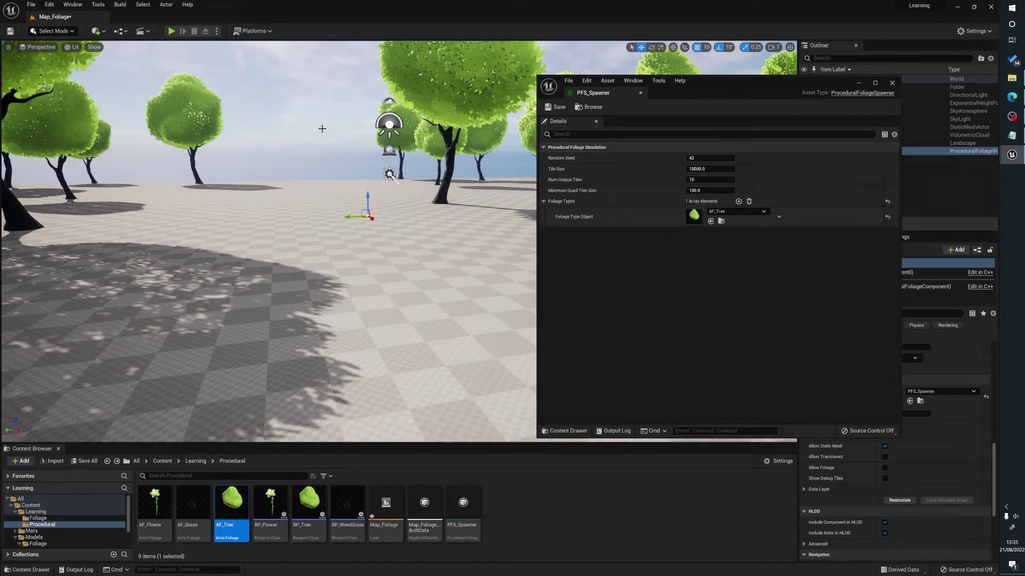
right_click(516, 507)
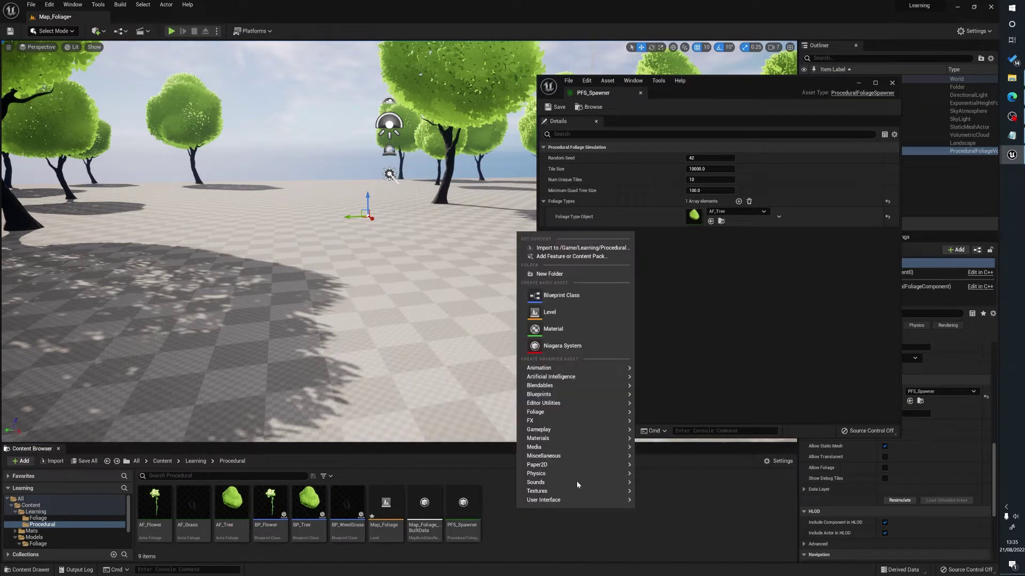
mouse_move(573, 413)
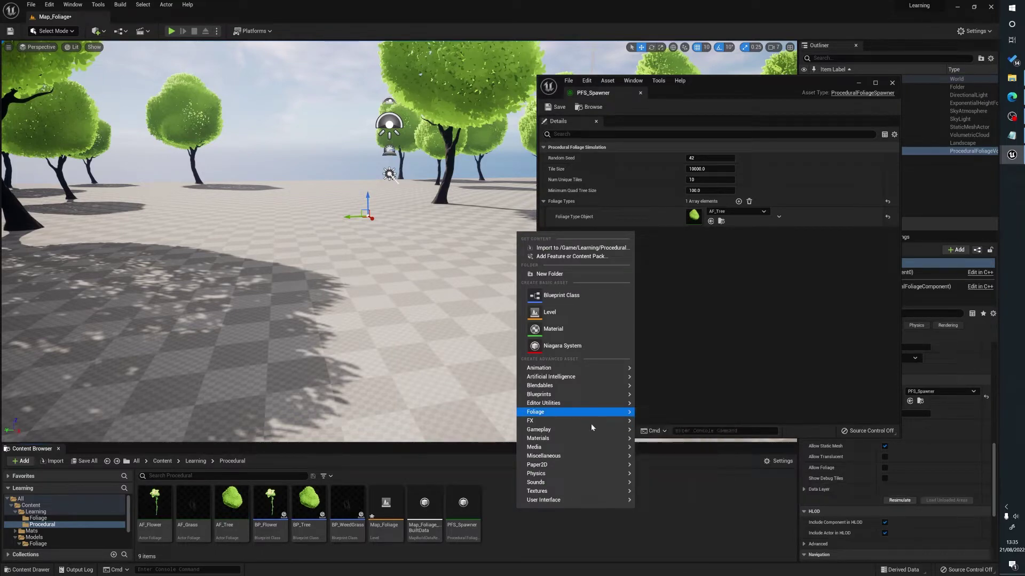
right_click_drag(465, 420, 299, 420)
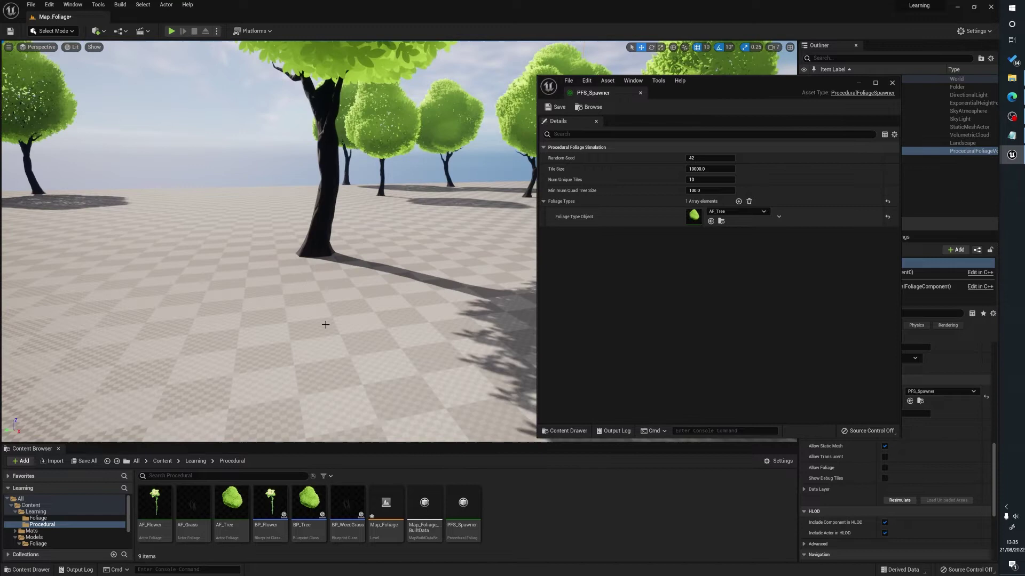
left_click_drag(385, 239, 352, 189)
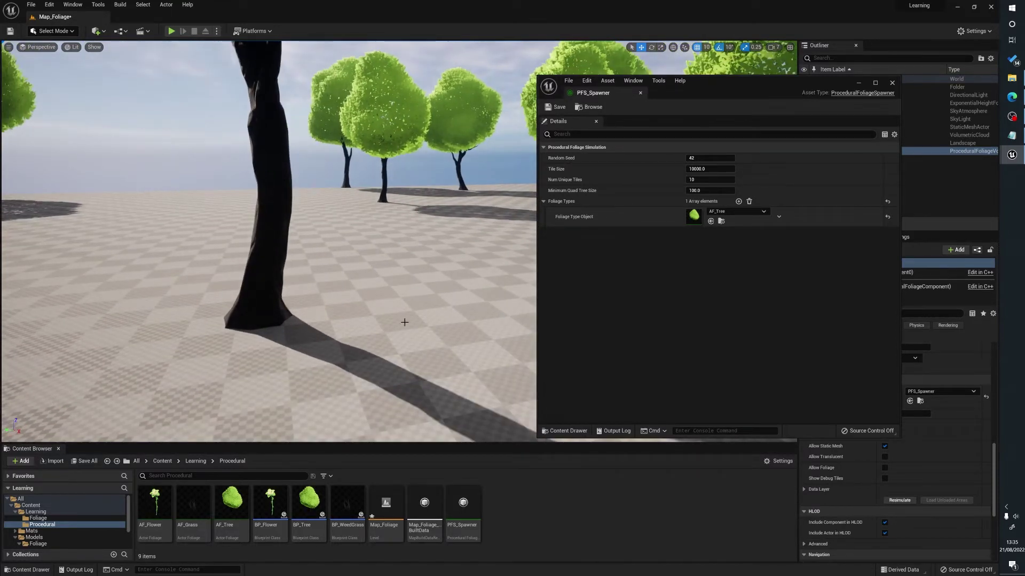
left_click_drag(404, 322, 392, 334)
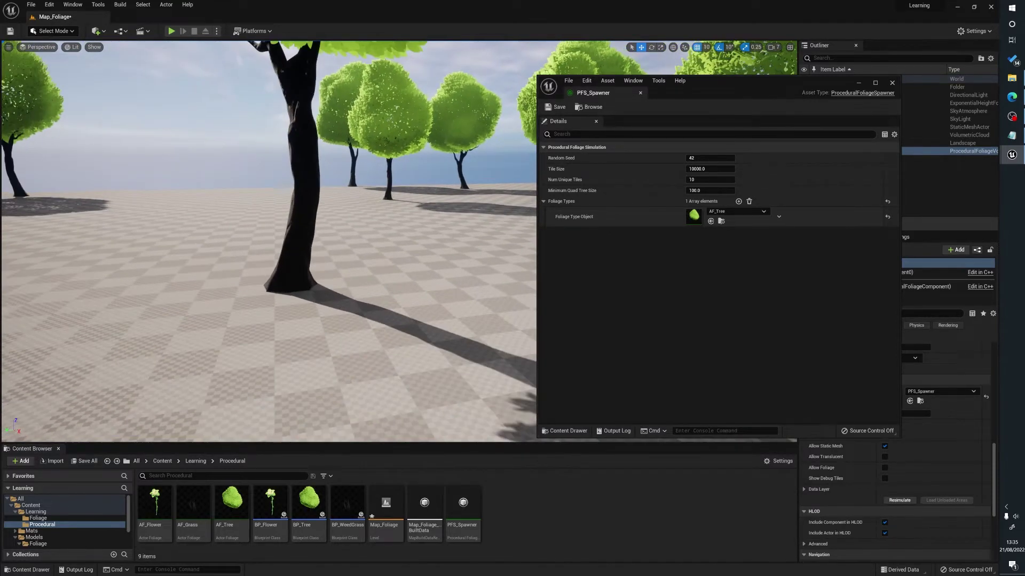
left_click(892, 83)
left_click_drag(218, 212, 179, 193)
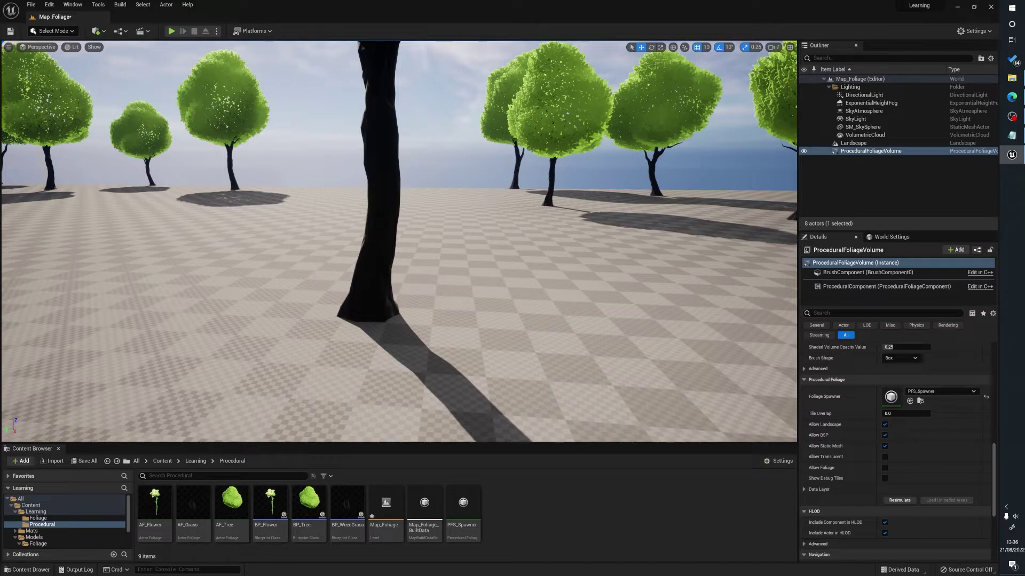
left_click_drag(499, 196, 509, 275)
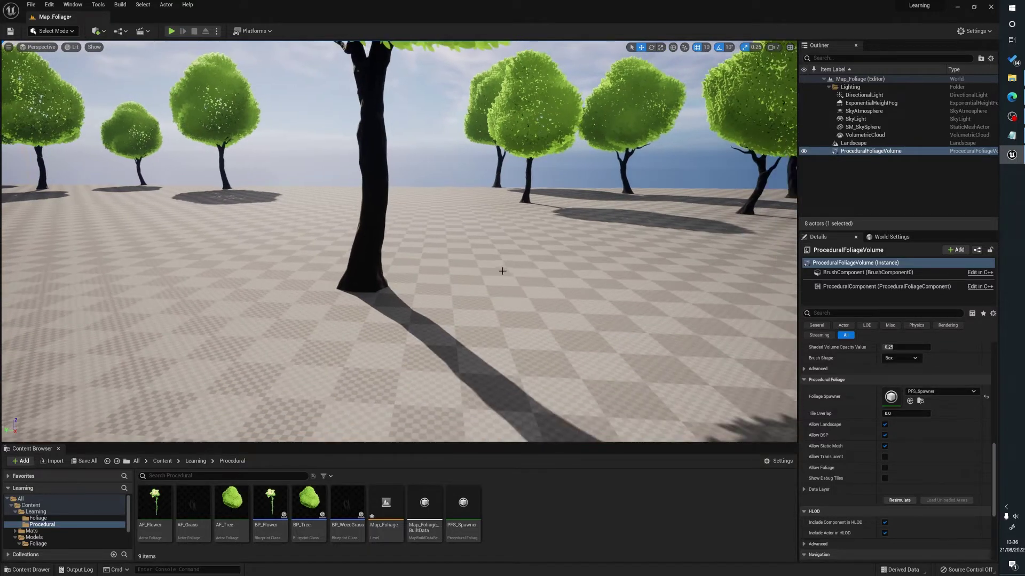
middle_click_drag(504, 270, 318, 215)
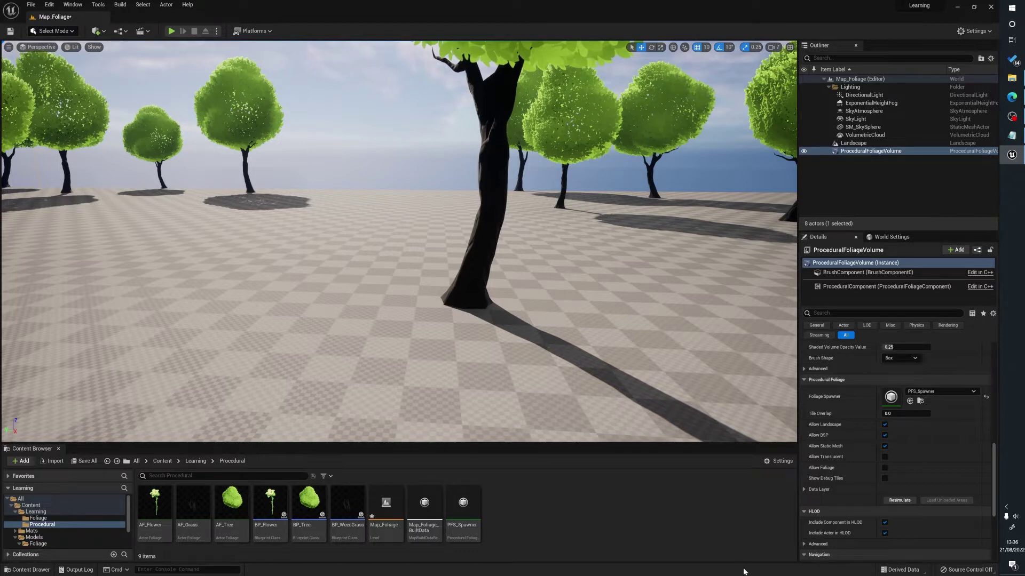
right_click(534, 492)
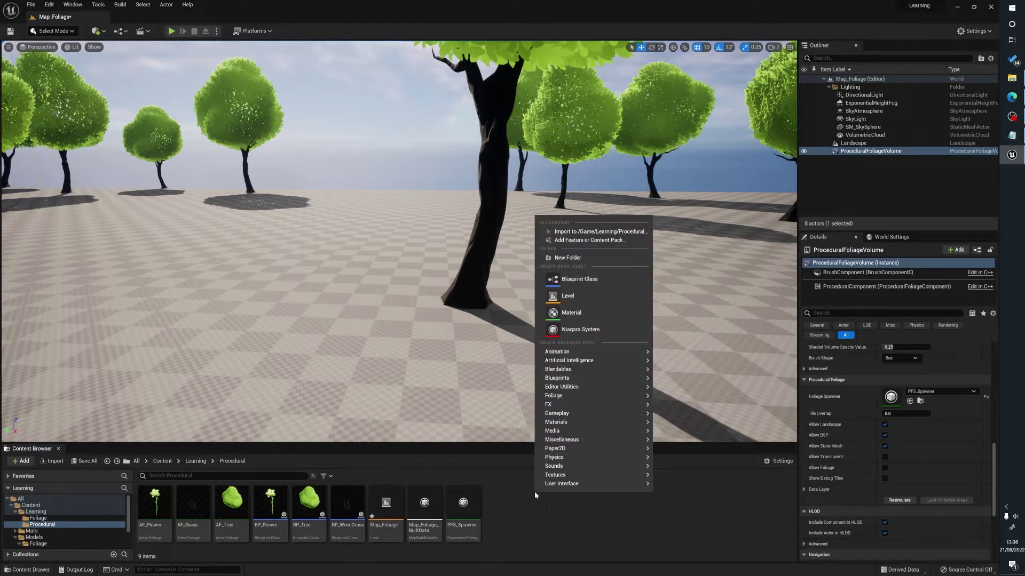
mouse_move(579, 395)
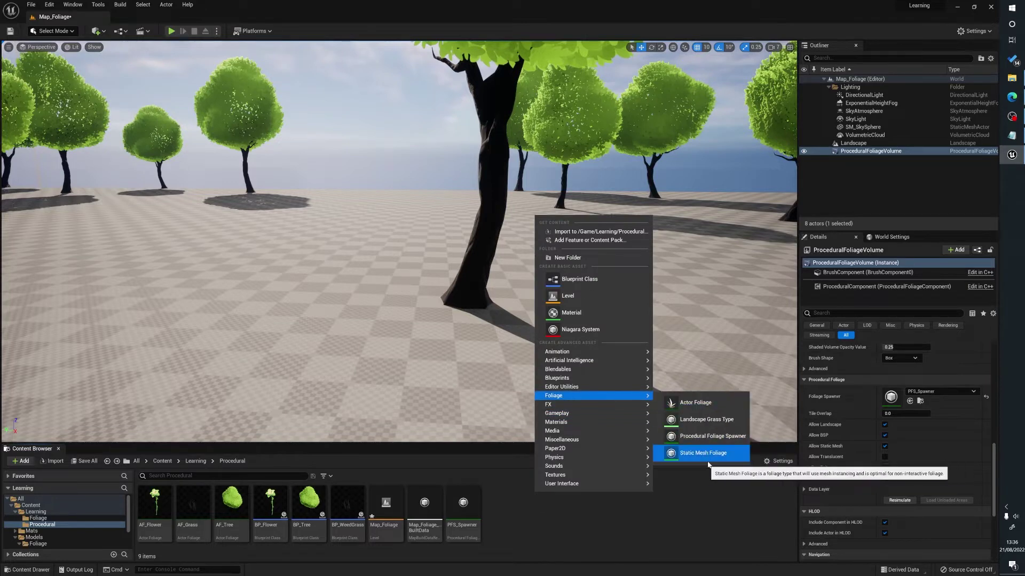
left_click(604, 547)
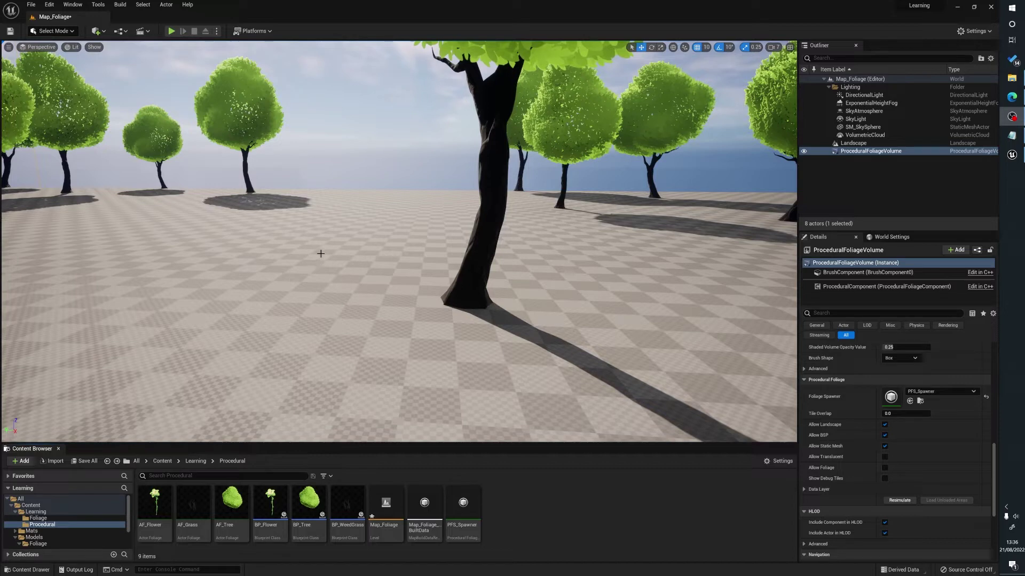
Look at the available foliage types in Foliage mode and return to Select mode.
left_click(97, 31)
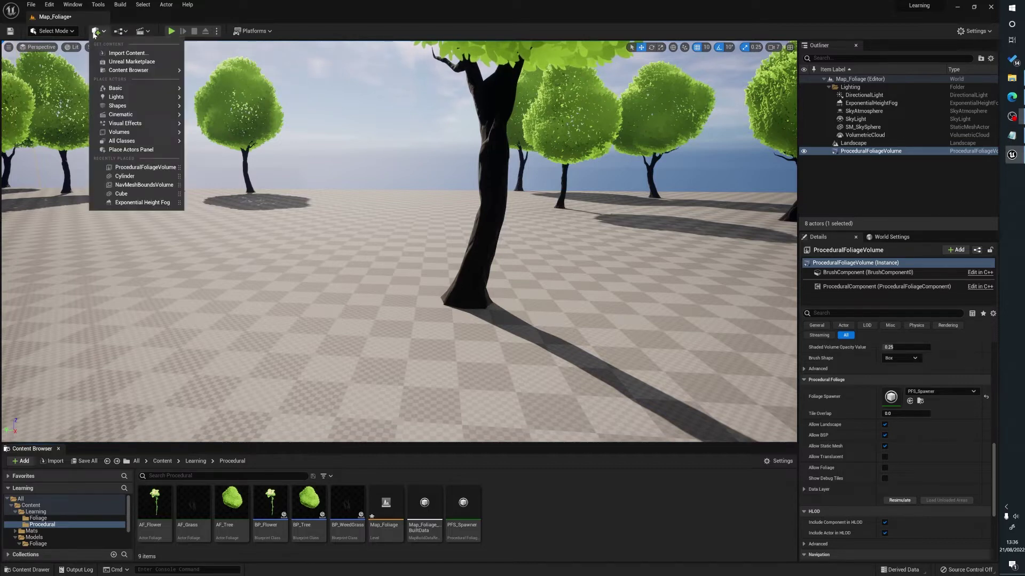
left_click(53, 32)
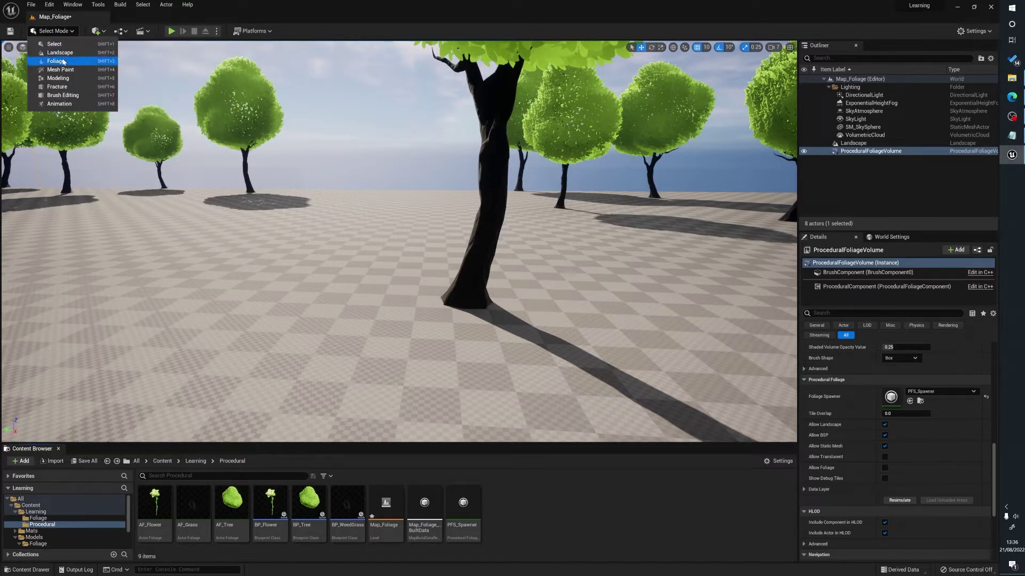
left_click(64, 60)
key("shift+3")
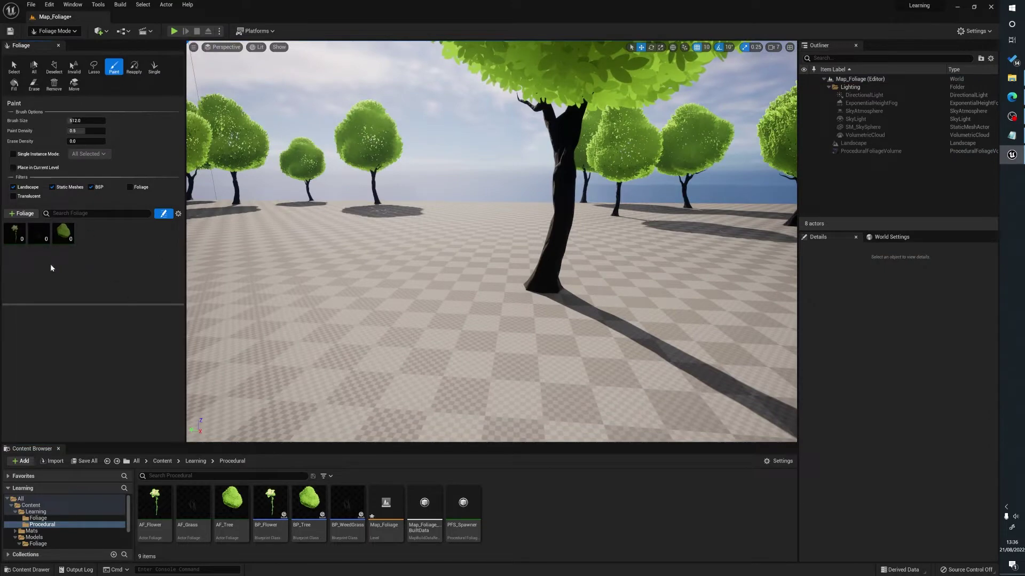
left_click(54, 31)
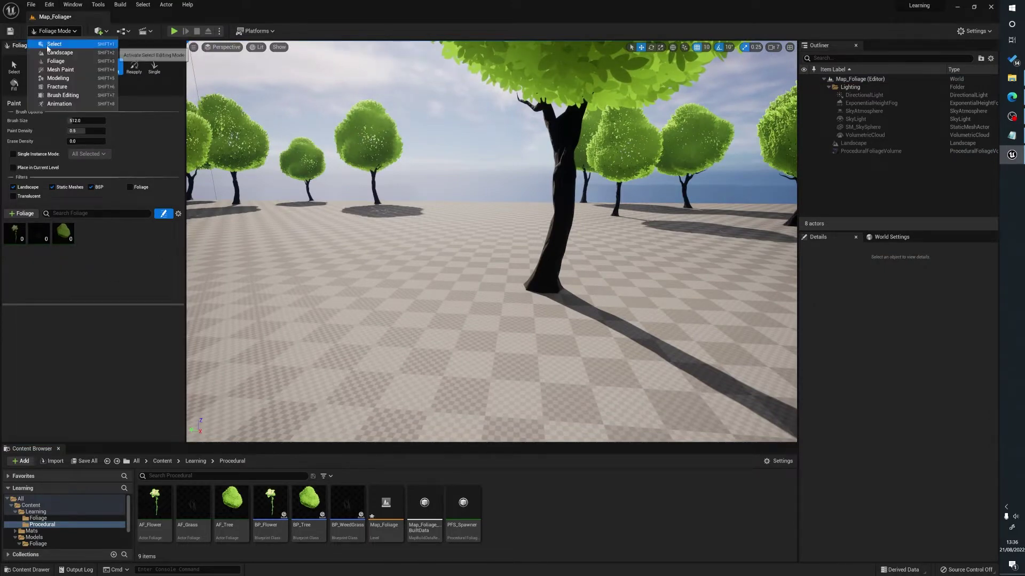
left_click(51, 41)
Select the ProceduralFoliageVolume, open the PFS_Spawner asset and remove all its foliage types.
key("s")
right_click_drag(402, 212, 367, 138)
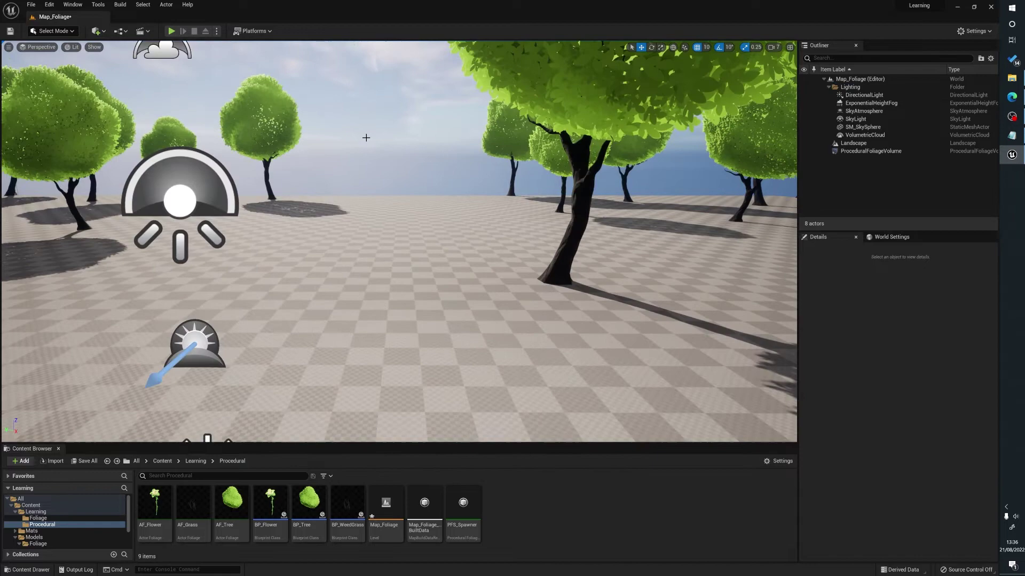
left_click_drag(373, 256, 369, 296)
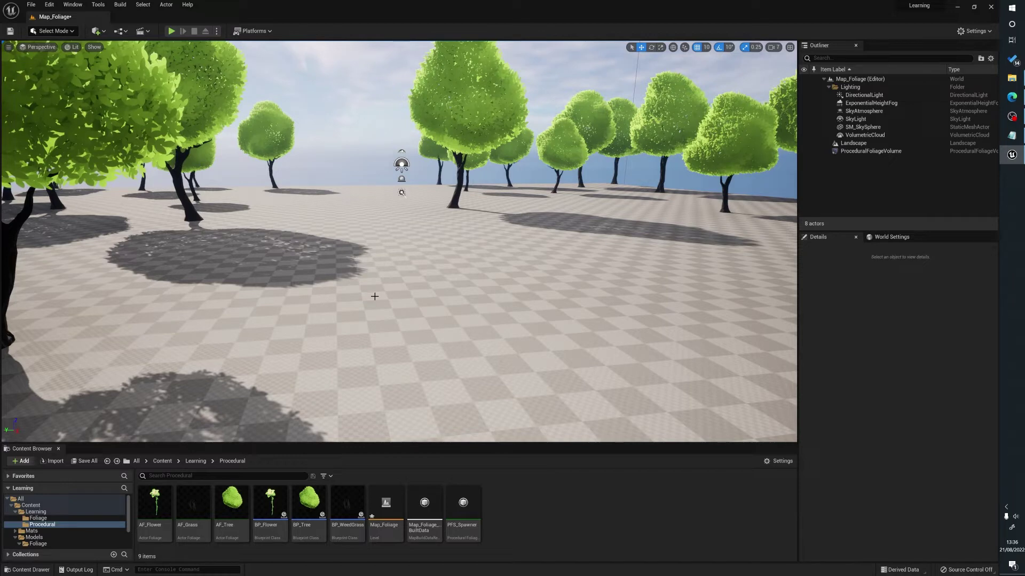
left_click(857, 151)
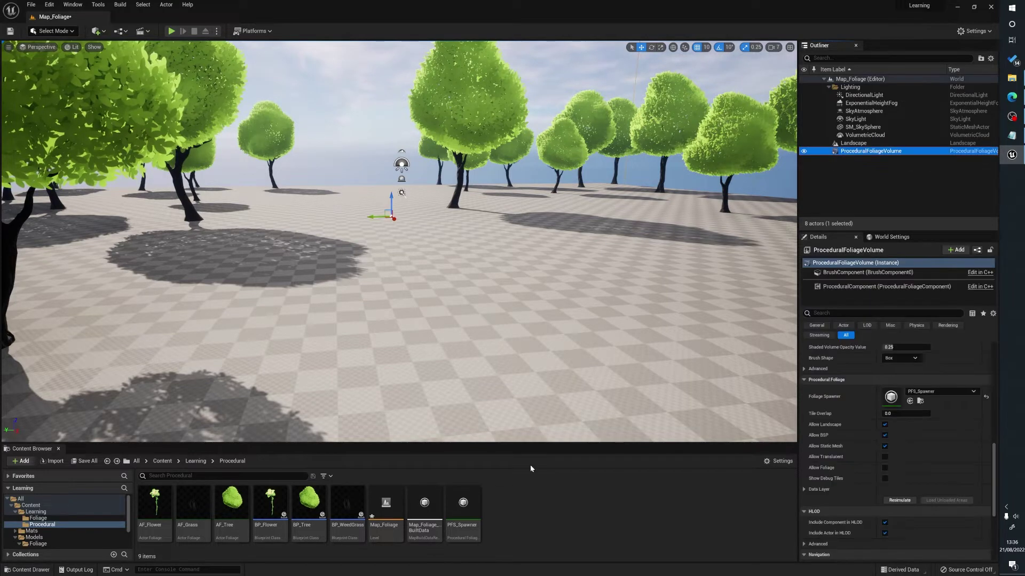
double_click(462, 504)
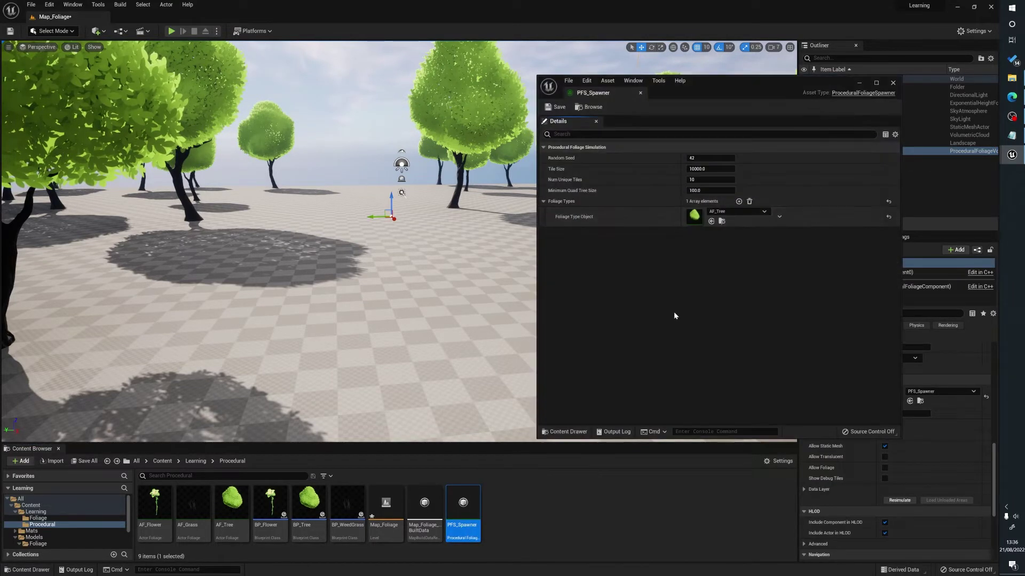
left_click(749, 201)
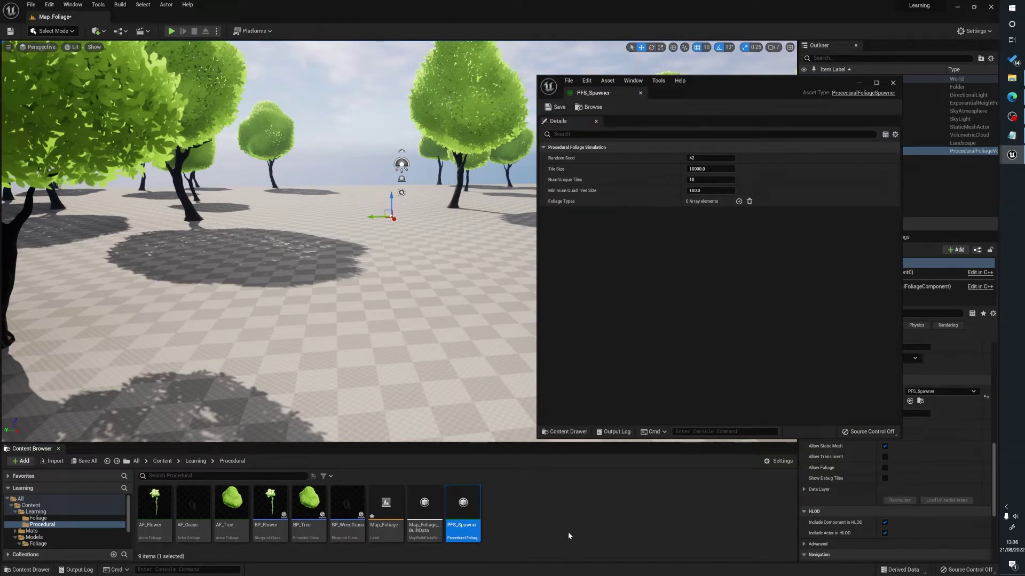
Create a Static Mesh Foliage asset named SMF_Tree in the Procedural folder.
right_click(558, 511)
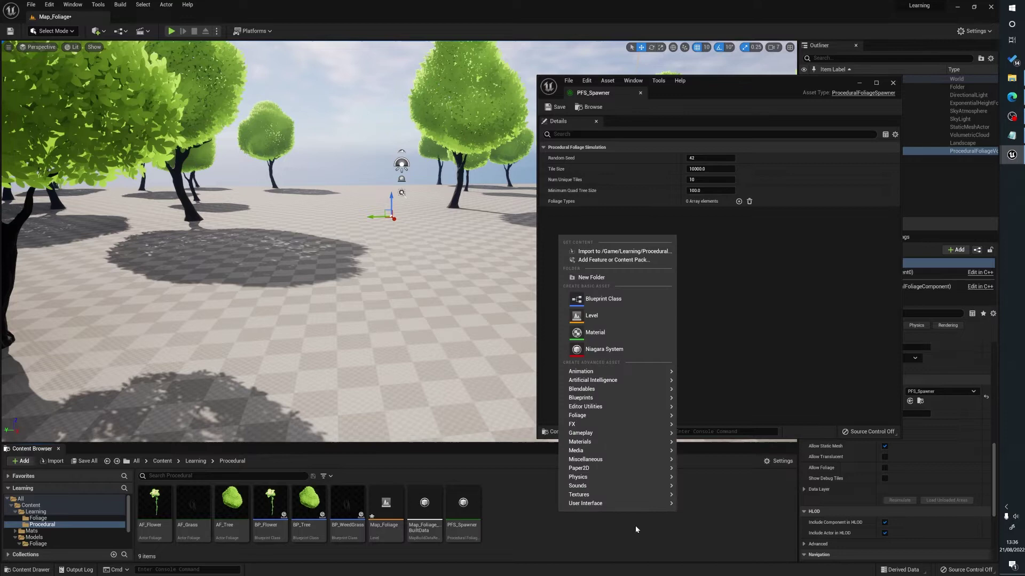
mouse_move(598, 415)
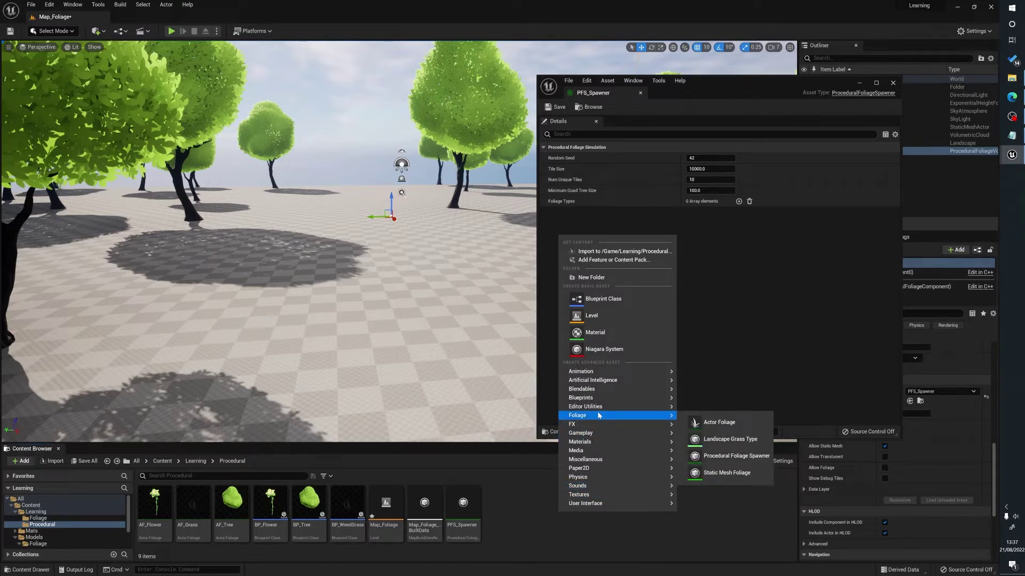
left_click(727, 474)
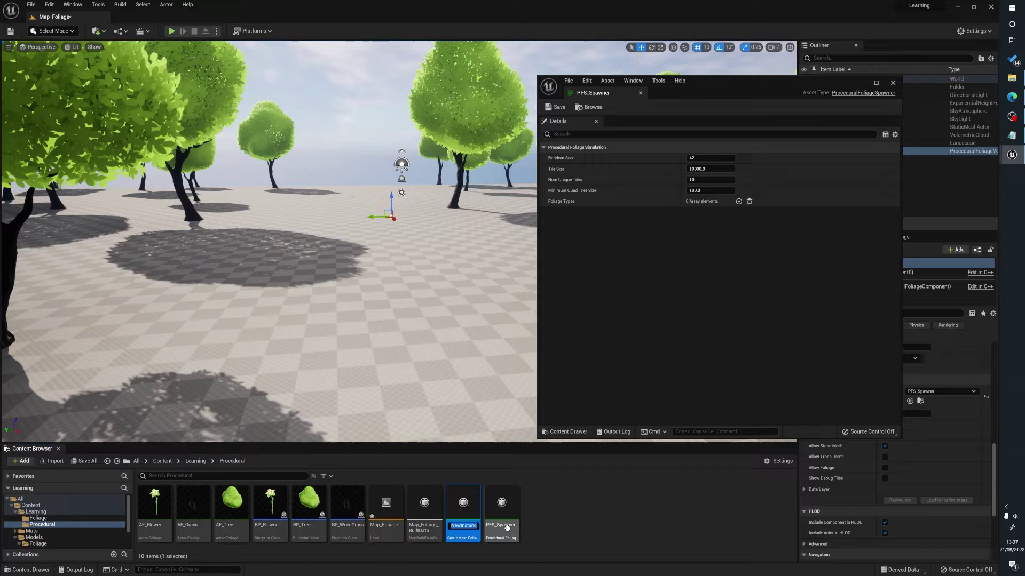
type("SMF_Tree")
key("Return")
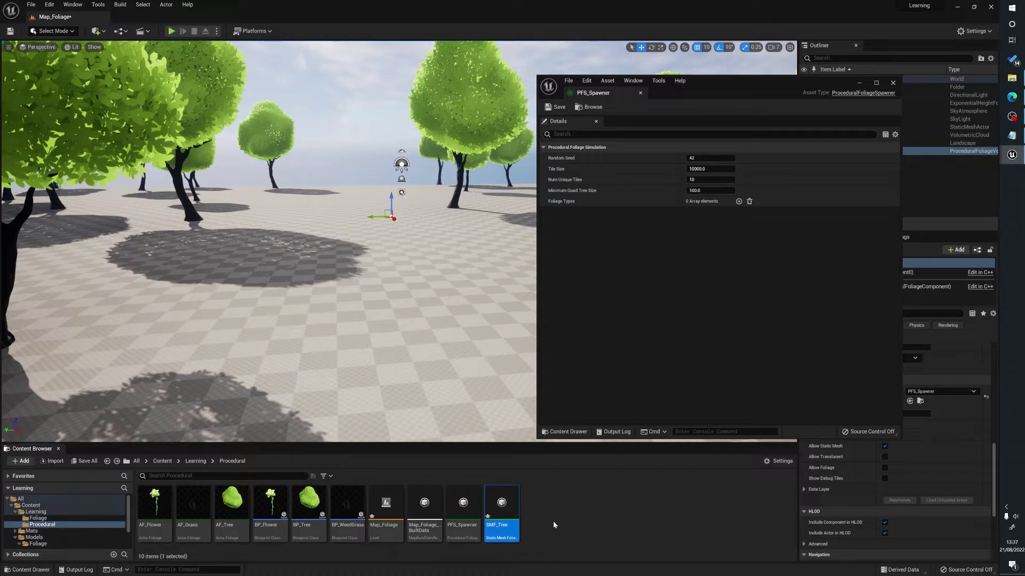
Assign the sm_Tree mesh from the Models/treeTest folder to the SMF_Tree asset and save it.
double_click(502, 507)
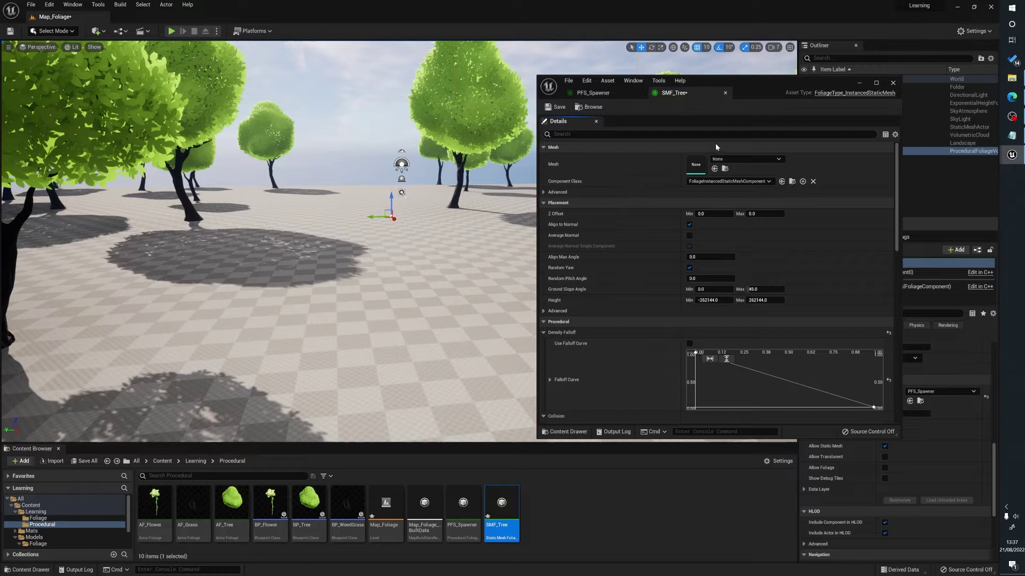
left_click(162, 462)
double_click(232, 504)
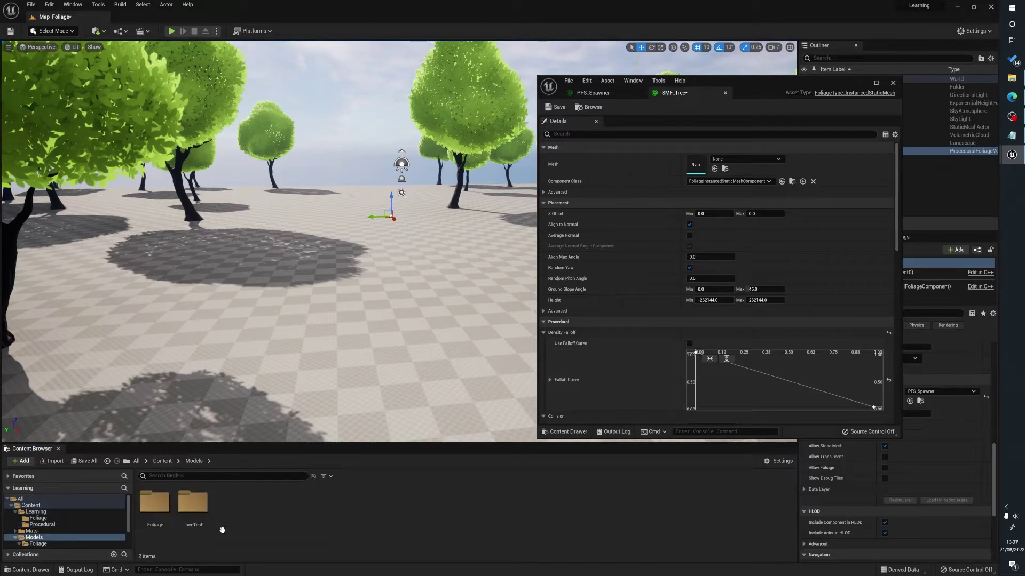
left_click(192, 524)
double_click(192, 524)
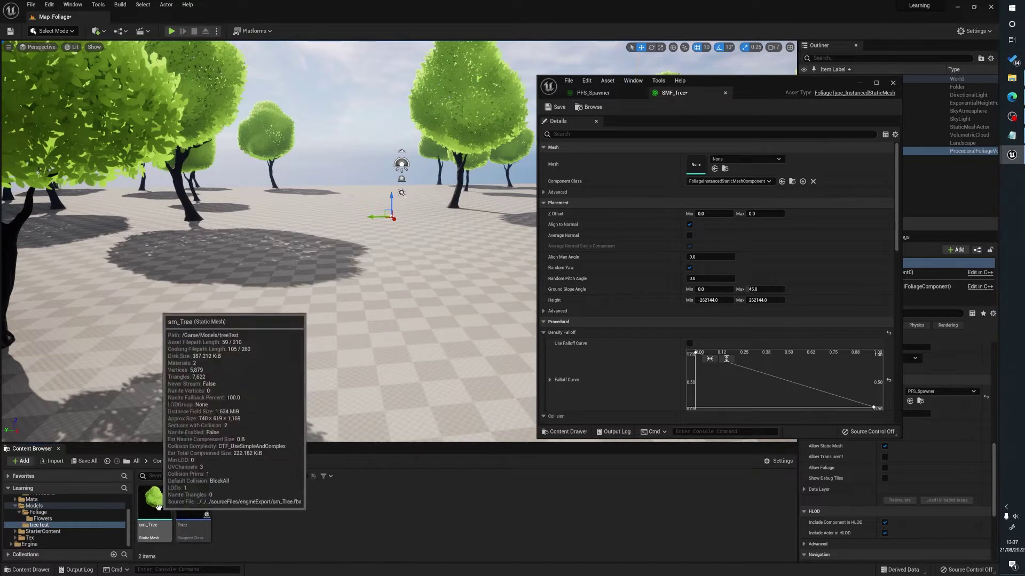
left_click_drag(155, 504, 675, 166)
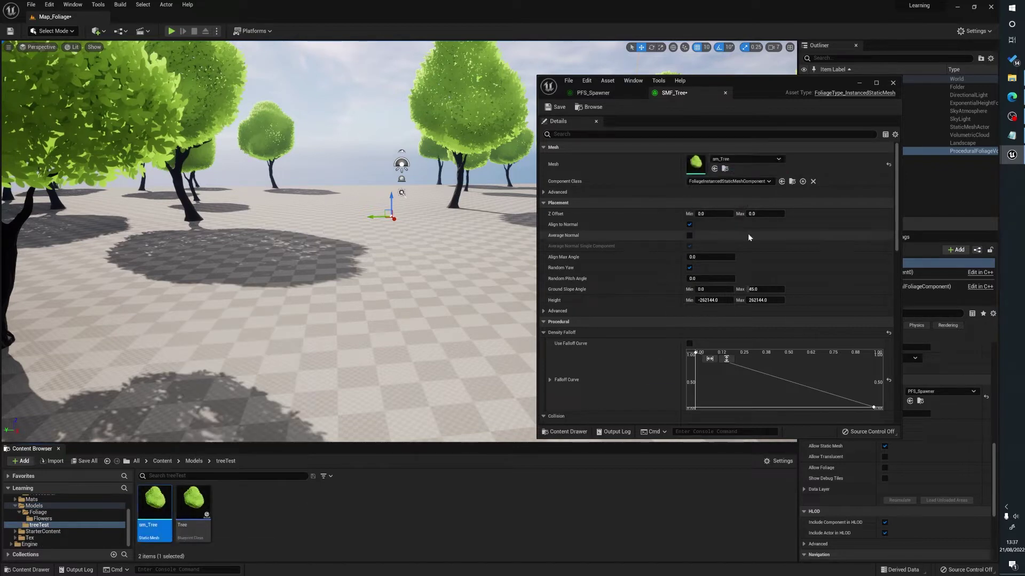
left_click(549, 112)
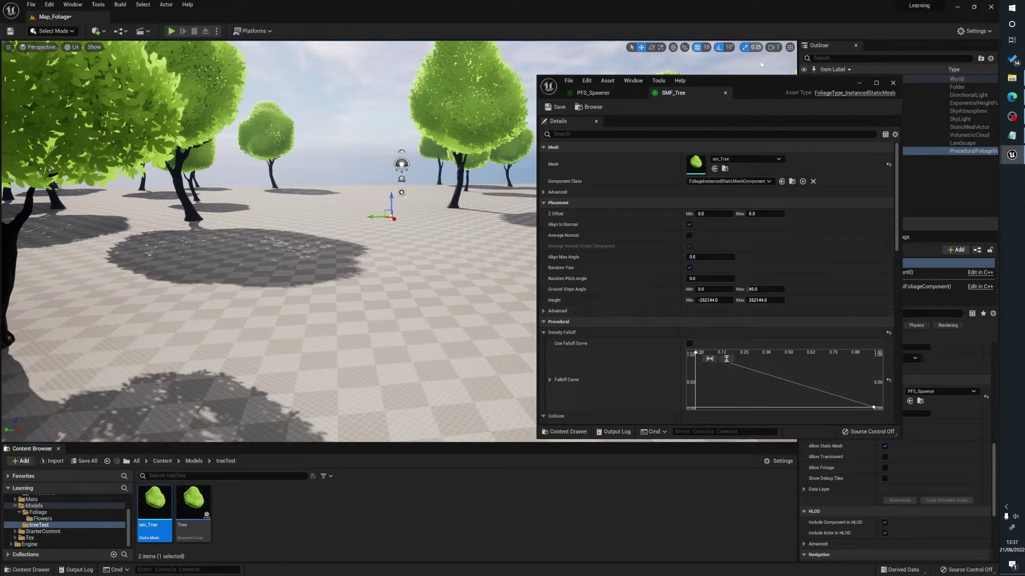
Add a foliage type entry to PFS_Spawner, assign SMF_Tree from the Learning/Procedural folder to it, and save the spawner.
left_click(602, 94)
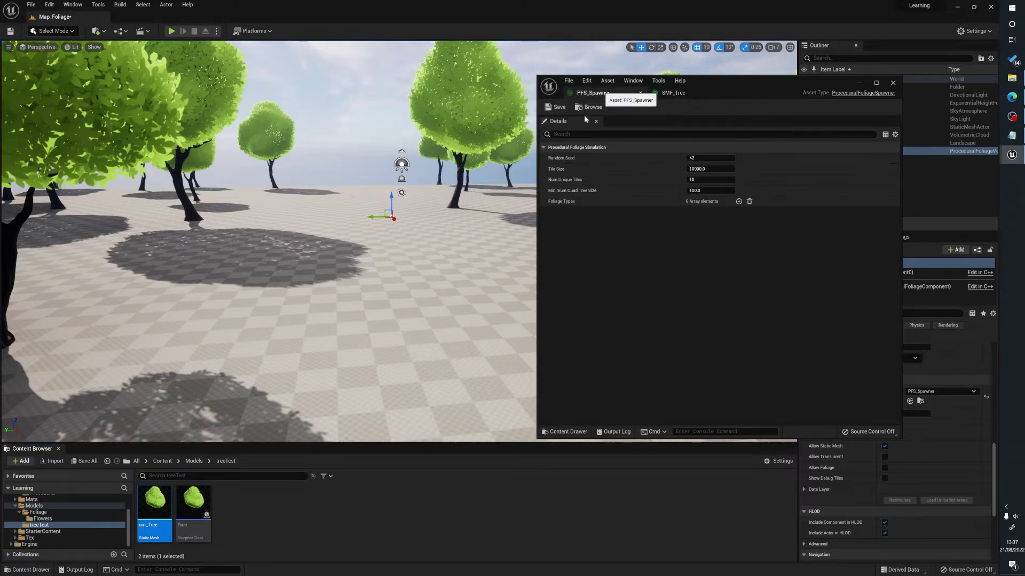
left_click(738, 201)
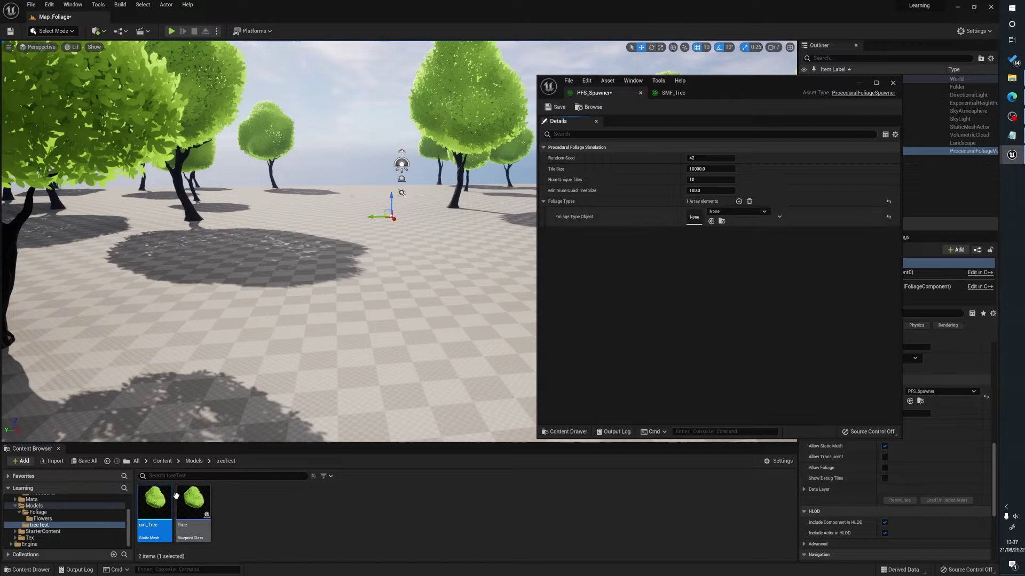
left_click(162, 461)
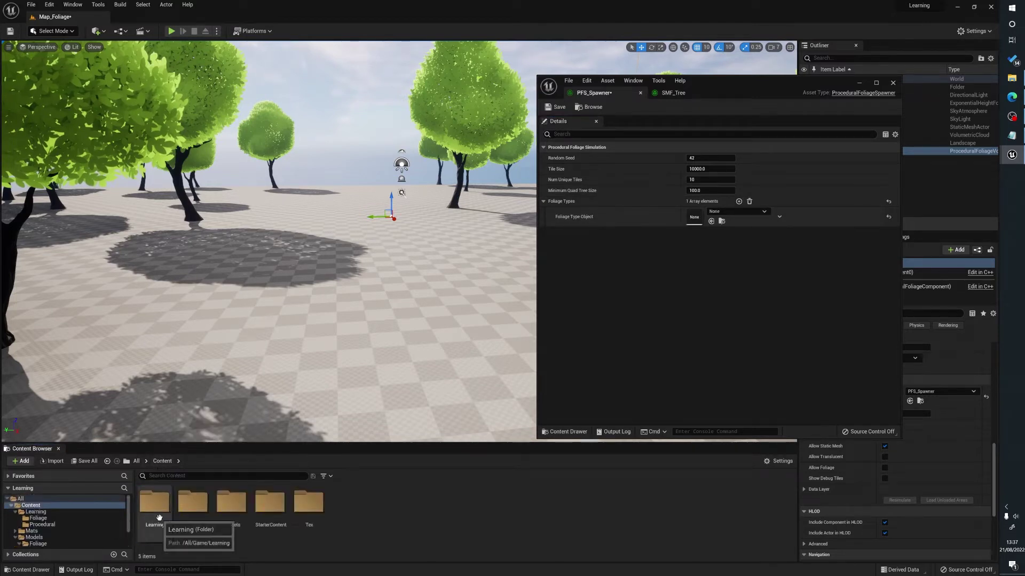
double_click(155, 502)
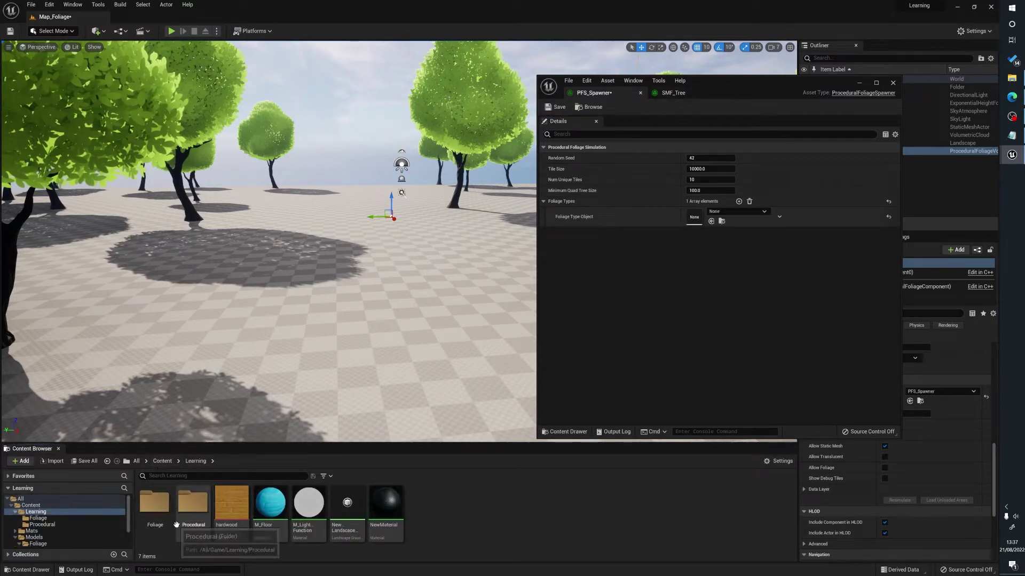
double_click(194, 502)
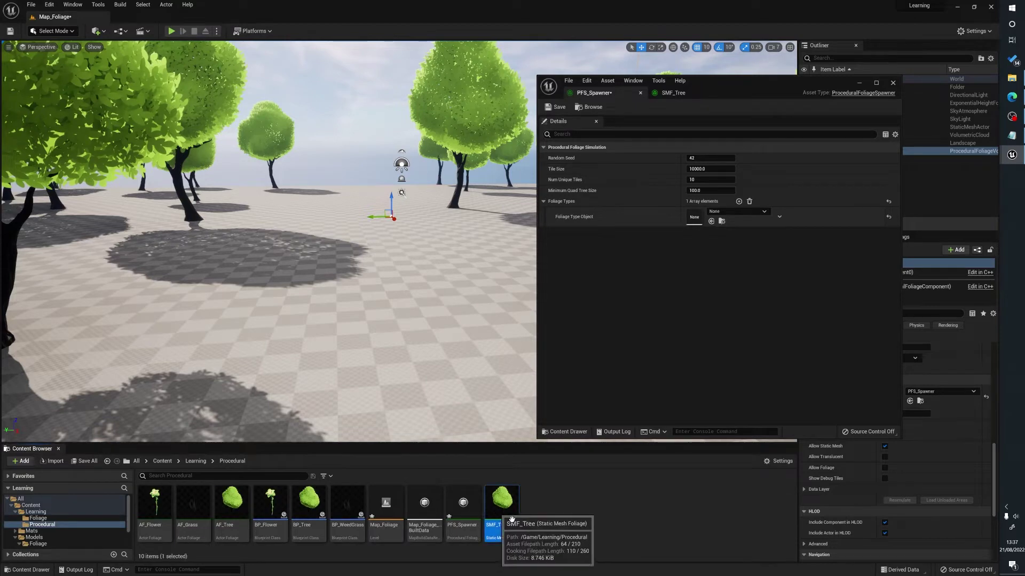
left_click_drag(501, 504, 697, 216)
left_click(555, 107)
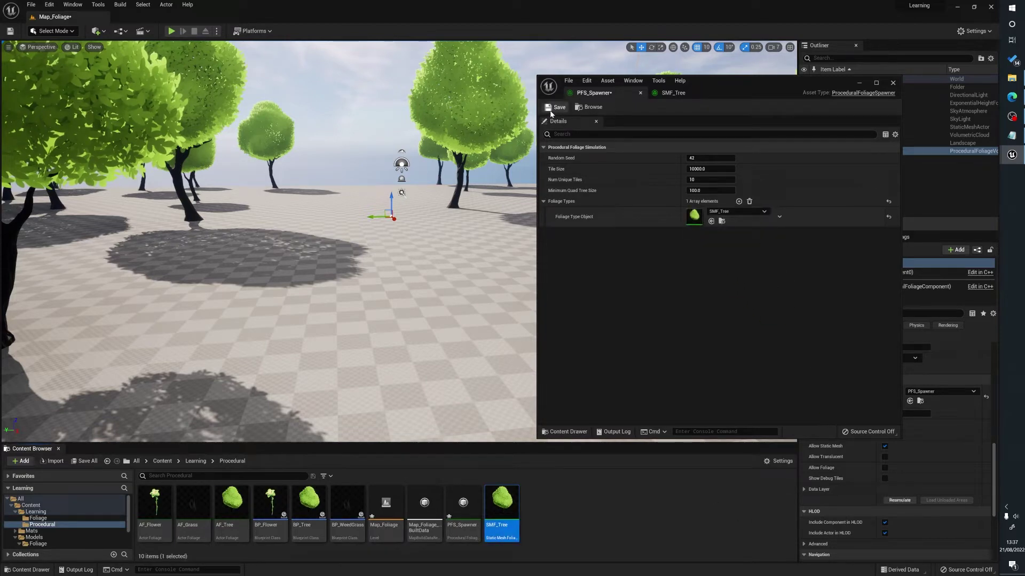
Resimulate the ProceduralFoliageVolume and look through the generated forest in the viewport.
left_click_drag(706, 80, 1024, 85)
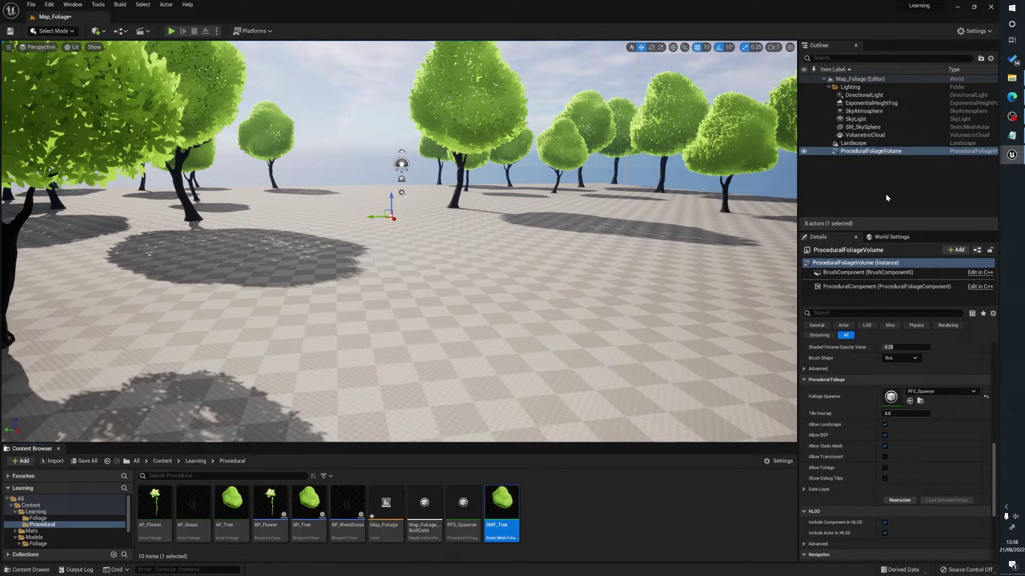
left_click(910, 501)
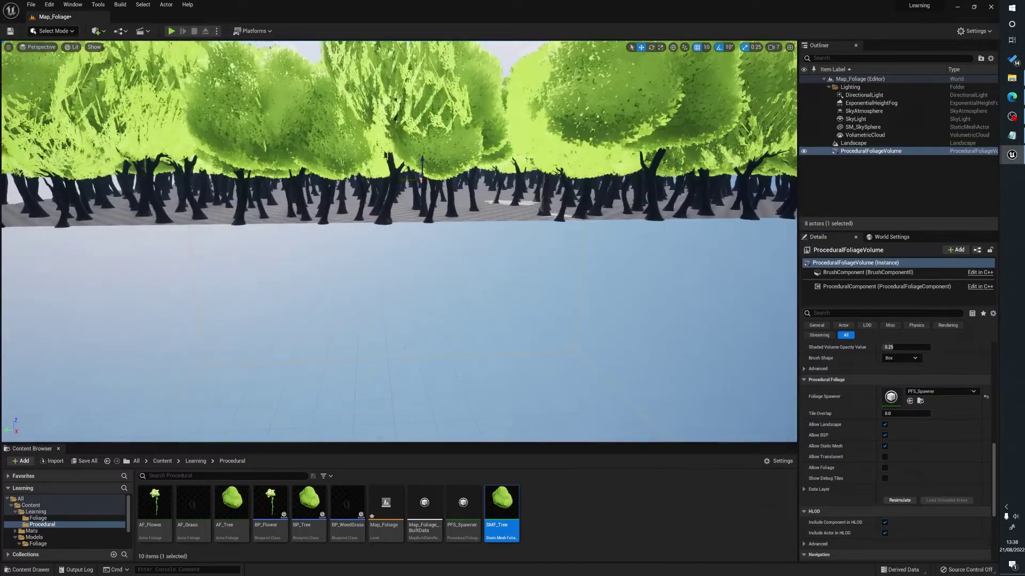
mouse_move(405, 347)
right_mouse_down()
mouse_move(342, 299)
mouse_move(368, 278)
mouse_move(411, 358)
right_mouse_up()
right_click_drag(402, 261, 376, 267)
key("w")
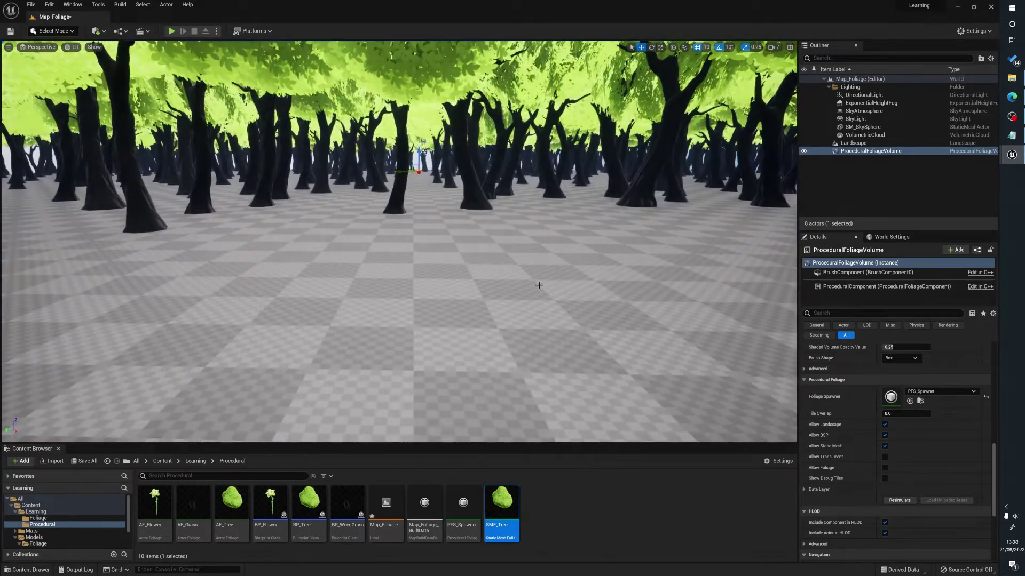
scroll(574, 254, "down", 2)
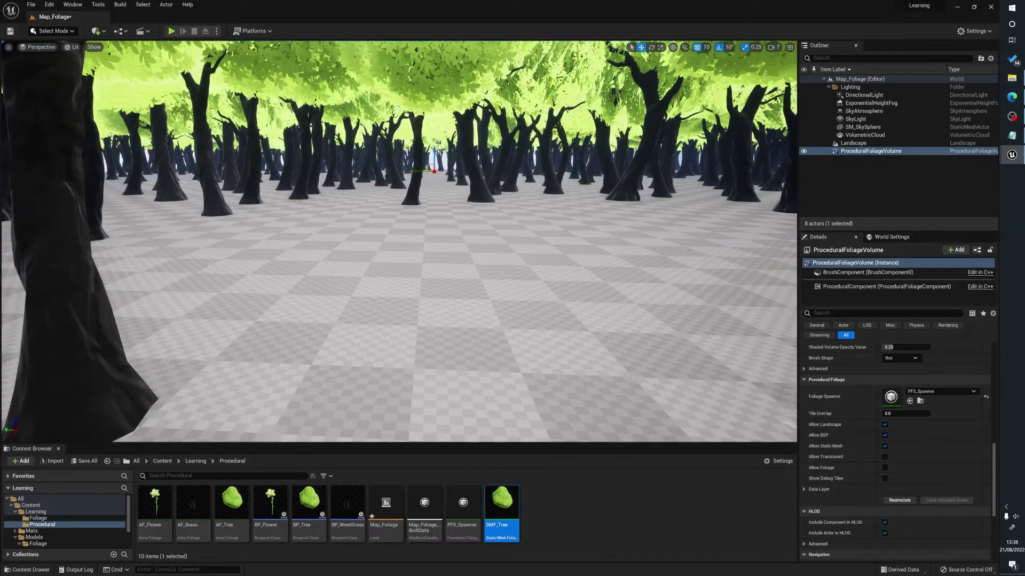
key("w")
right_click_drag(212, 370, 245, 363)
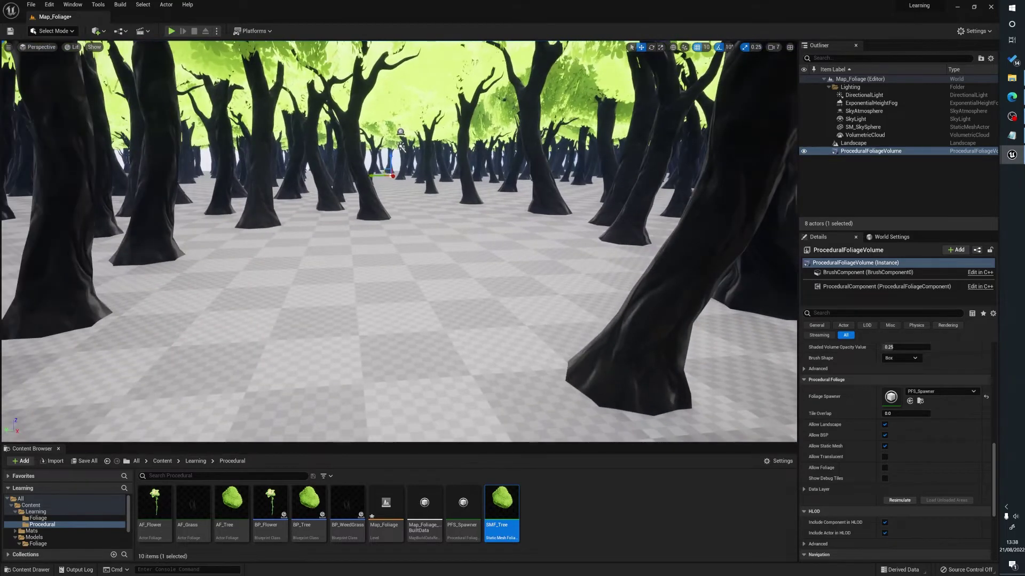
Open the SMF_Tree asset at its Collision settings and place its window so the trees stay in view.
double_click(463, 502)
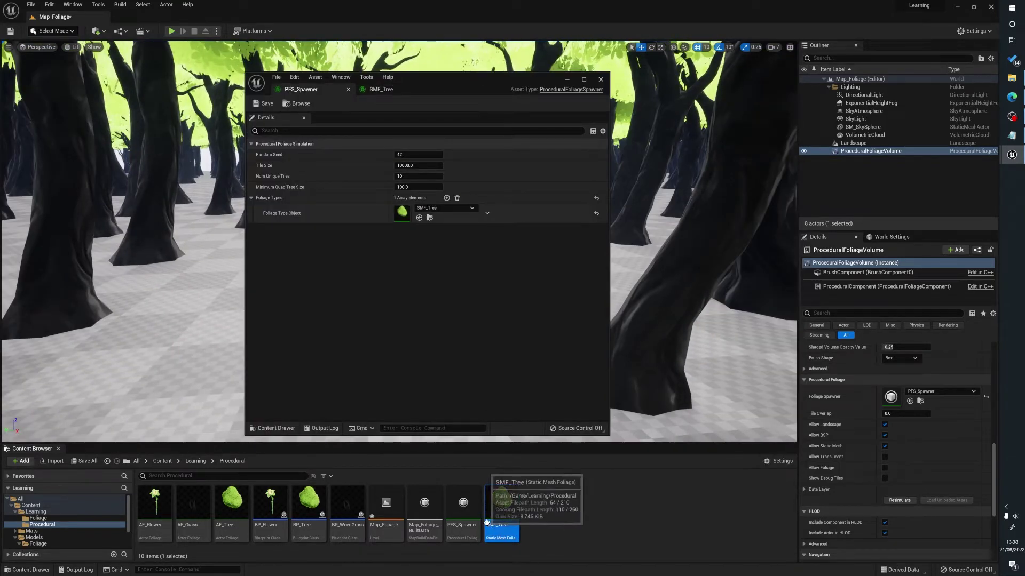
double_click(501, 505)
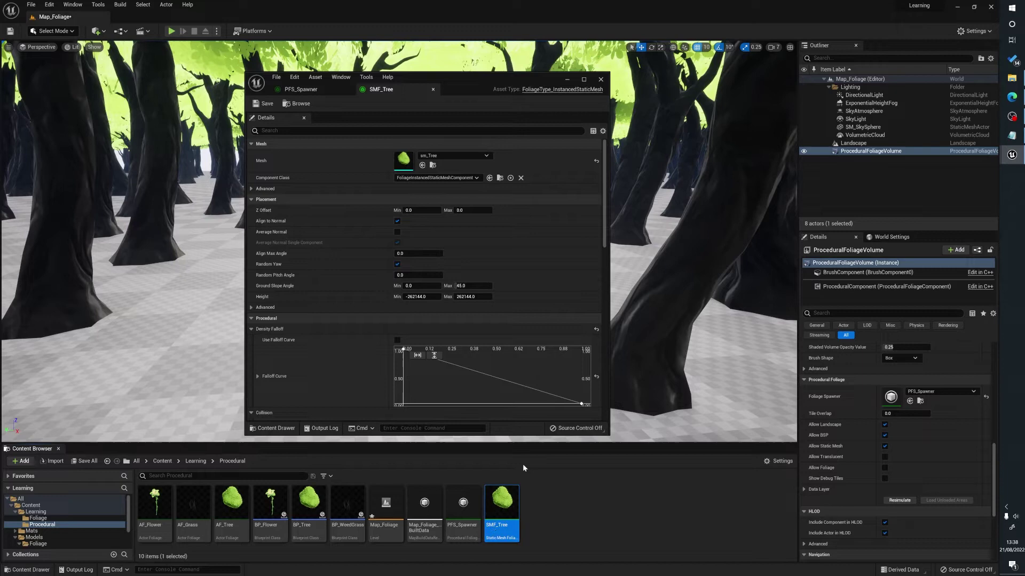
scroll(370, 210, "down", 5)
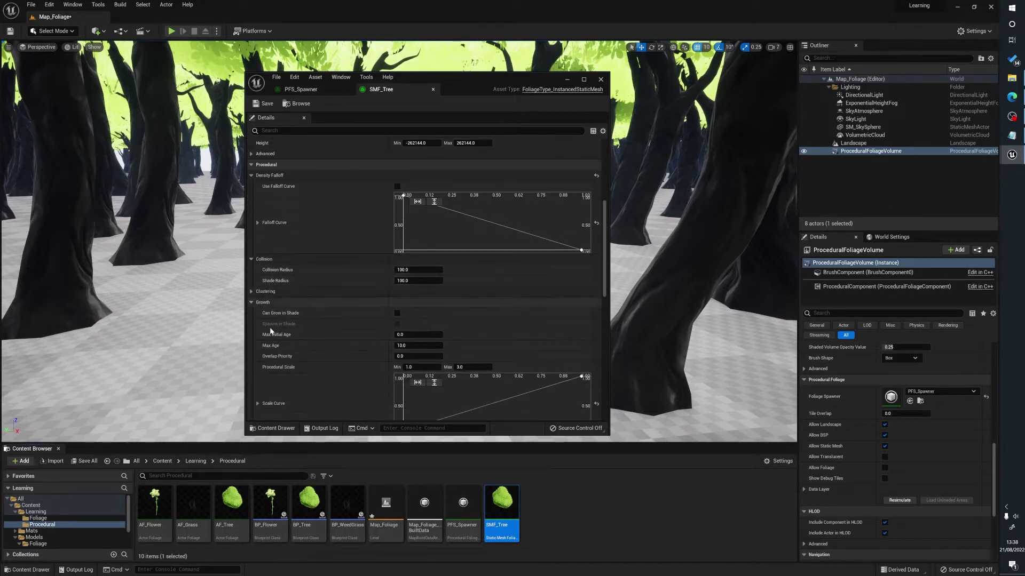
left_click(417, 270)
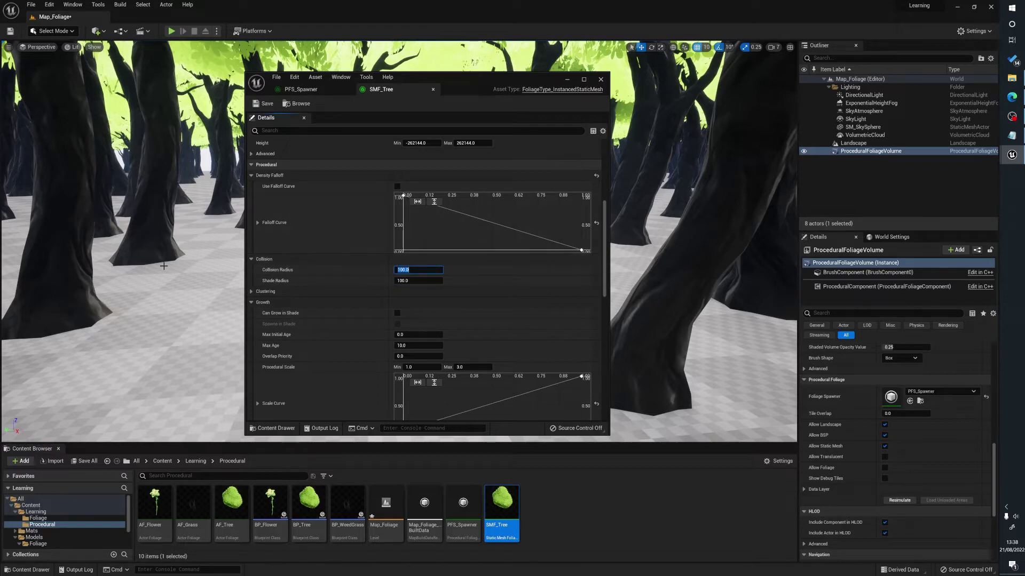
right_click_drag(168, 267, 175, 259)
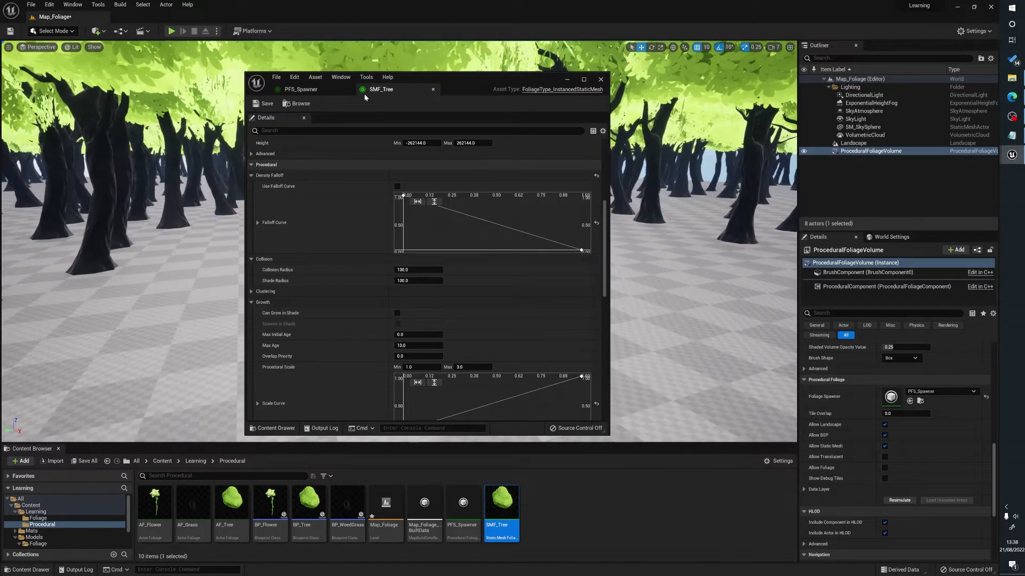
left_click_drag(365, 97, 577, 89)
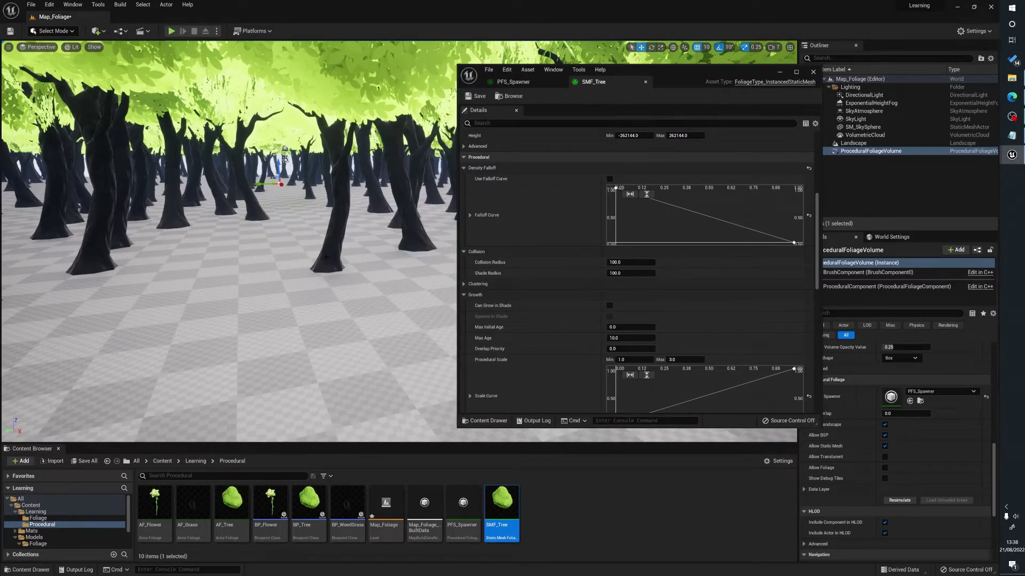
Set SMF_Tree's Collision Radius to 400, save the asset, and resimulate the foliage volume to check the spacing.
left_click(639, 260)
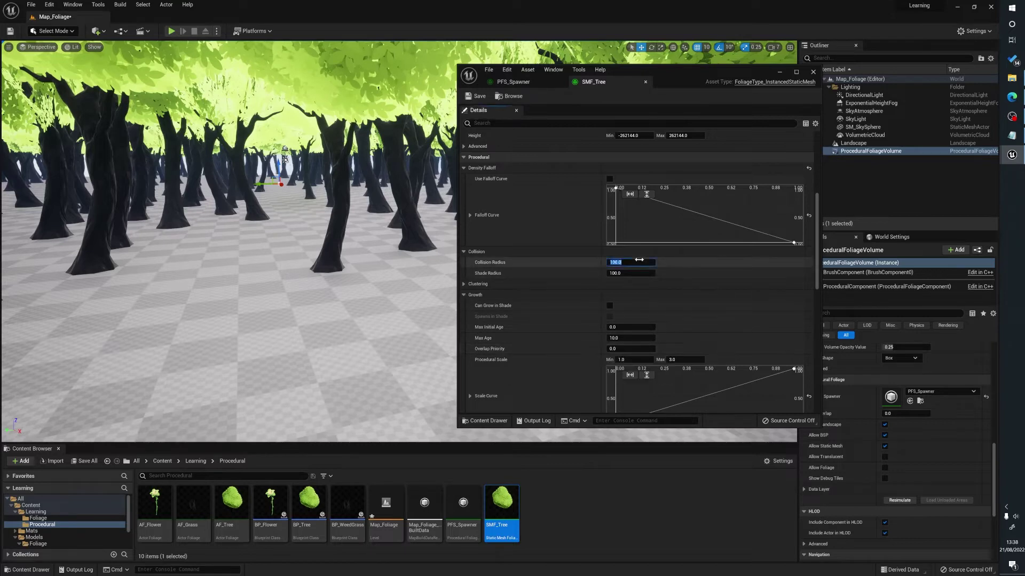
type("400")
left_click(475, 96)
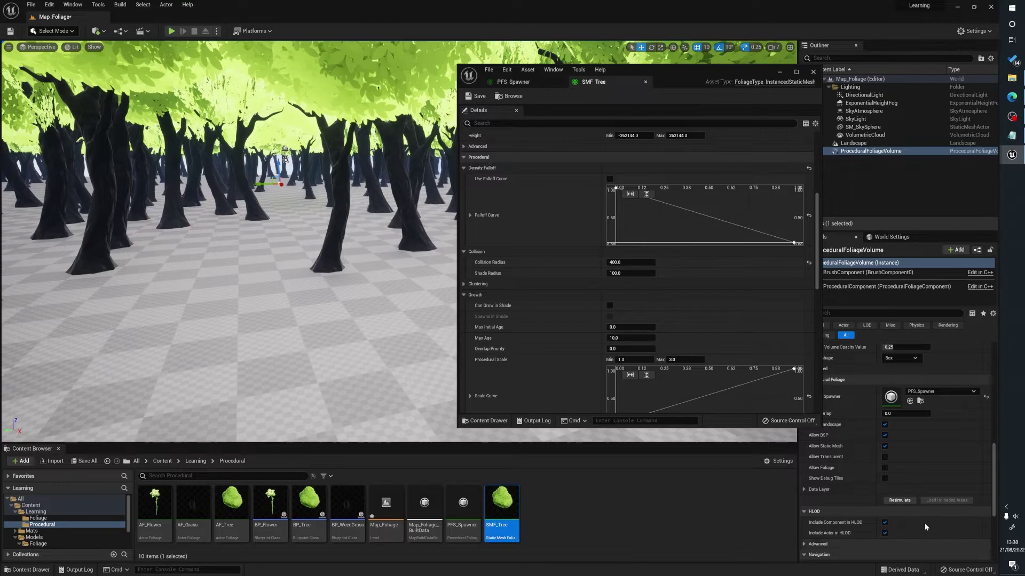
left_click(900, 500)
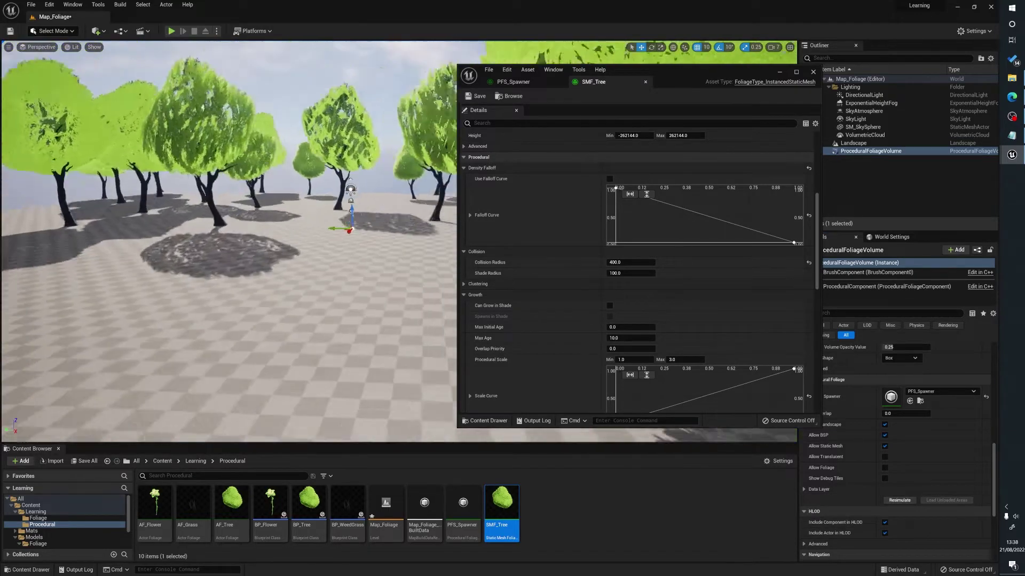
right_click_drag(325, 240, 390, 253)
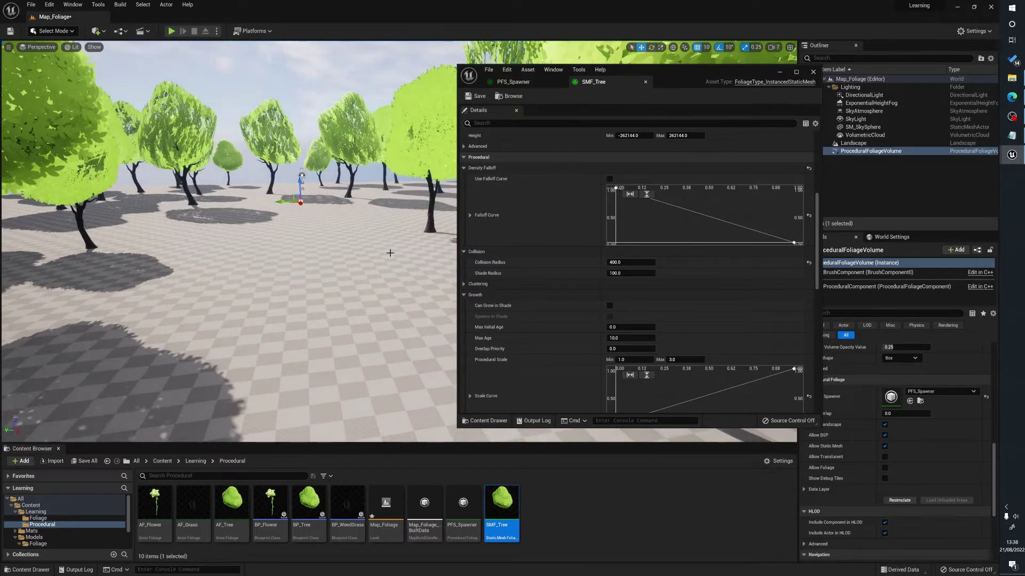
Set SMF_Tree's Collision Radius to 300, save the asset, and resimulate the foliage volume.
left_click(613, 262)
type("300")
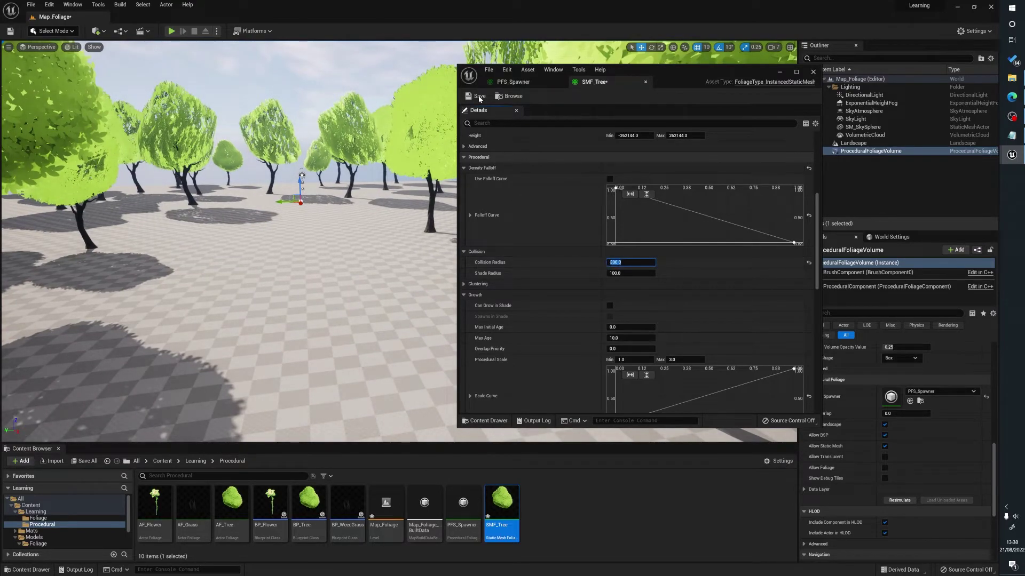
left_click(479, 96)
left_click(899, 500)
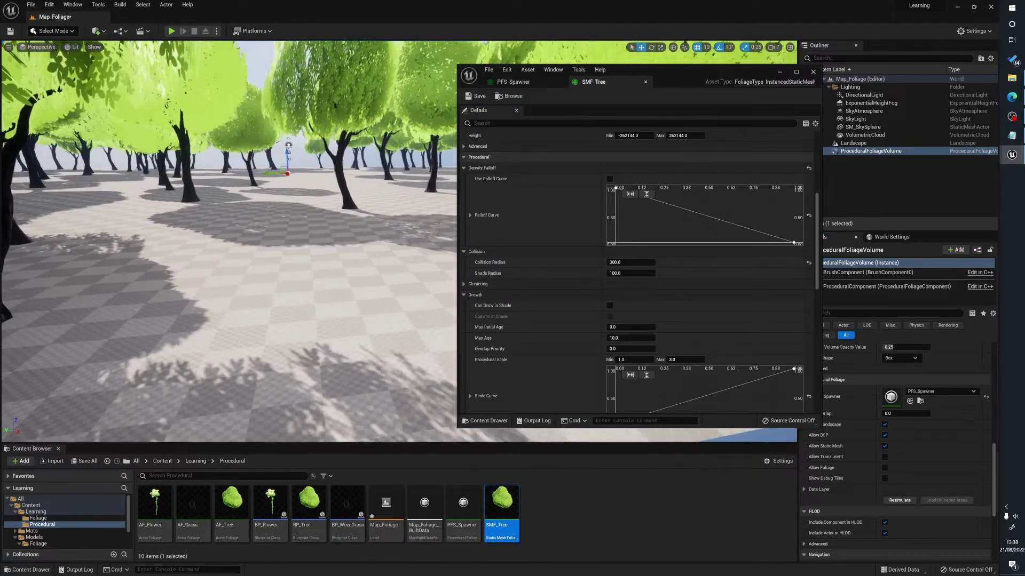
right_click_drag(298, 311, 298, 310)
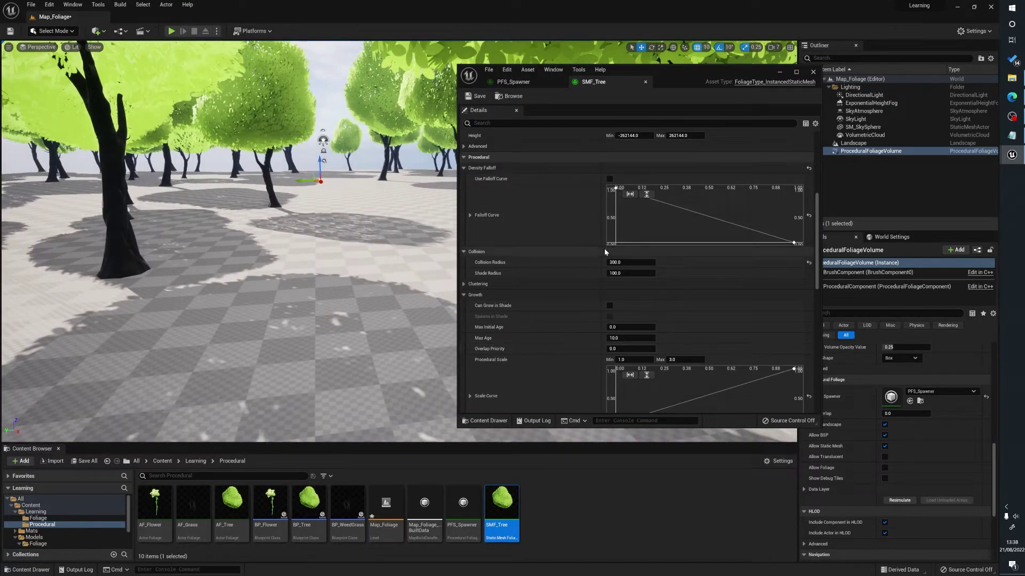
Add a second foliage type entry to PFS_Spawner and create a Static Mesh Foliage asset named SMF_Weed in the Procedural folder.
left_click(645, 81)
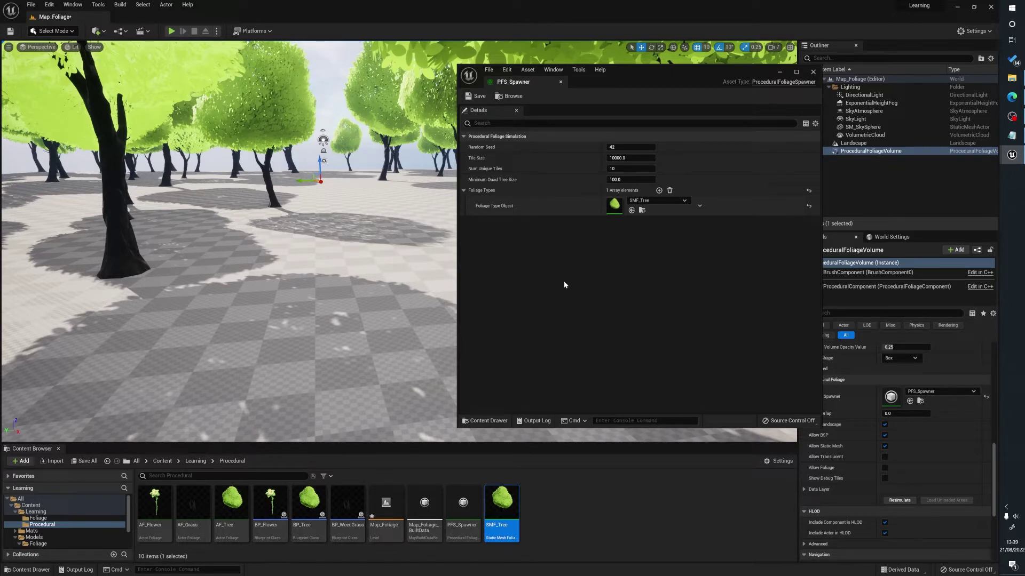
left_click(659, 190)
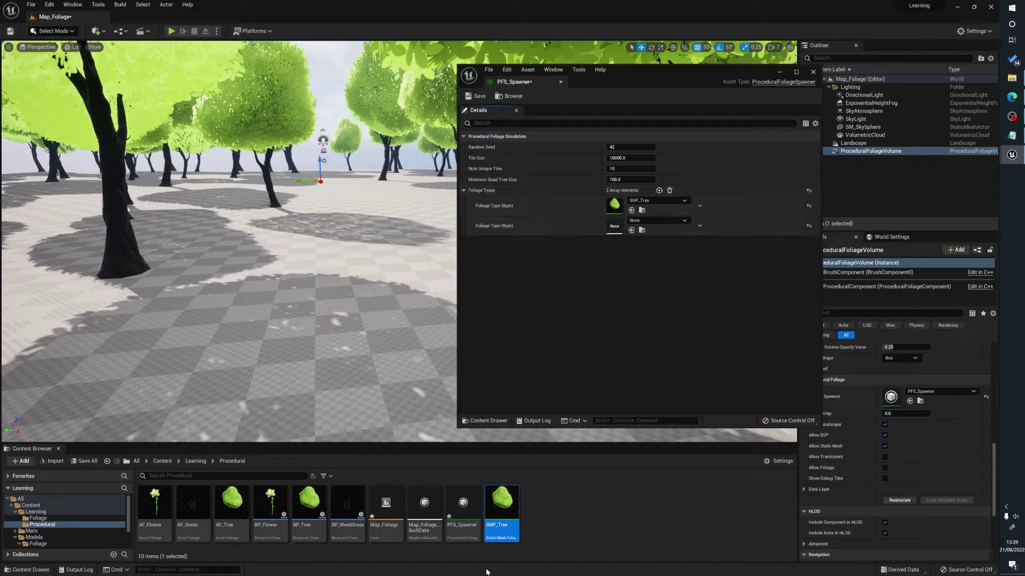
right_click(576, 499)
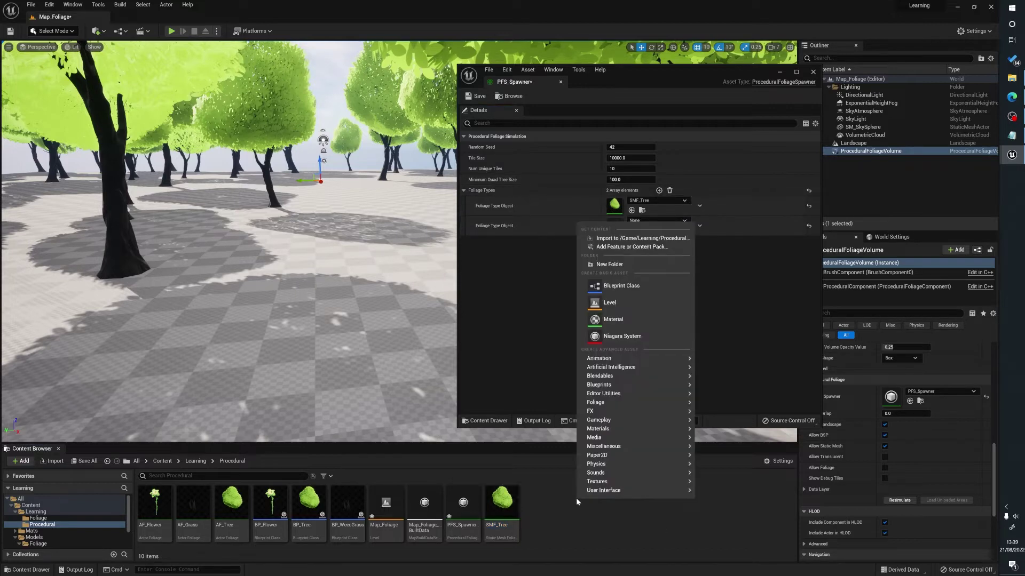
mouse_move(607, 405)
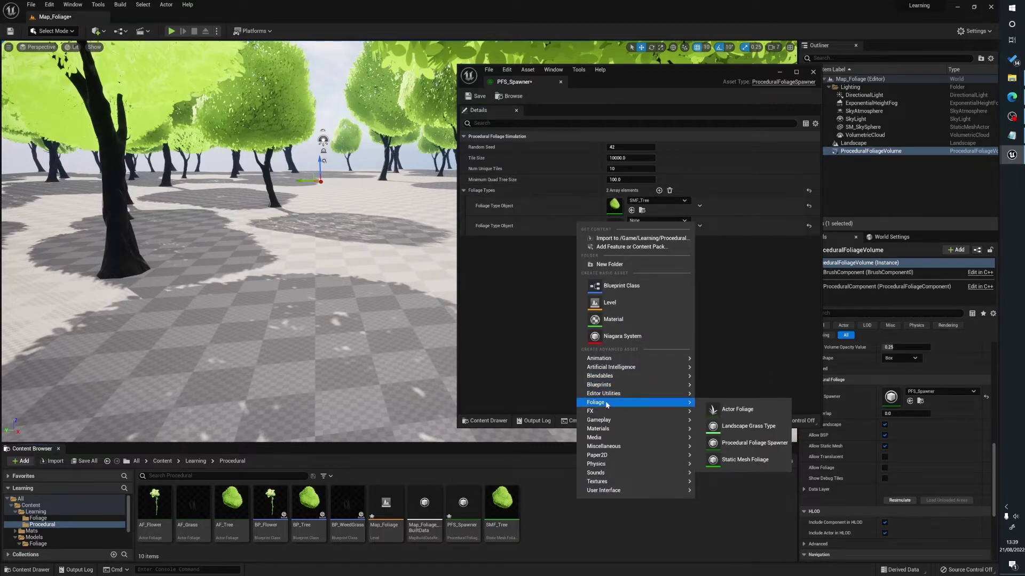
left_click(745, 460)
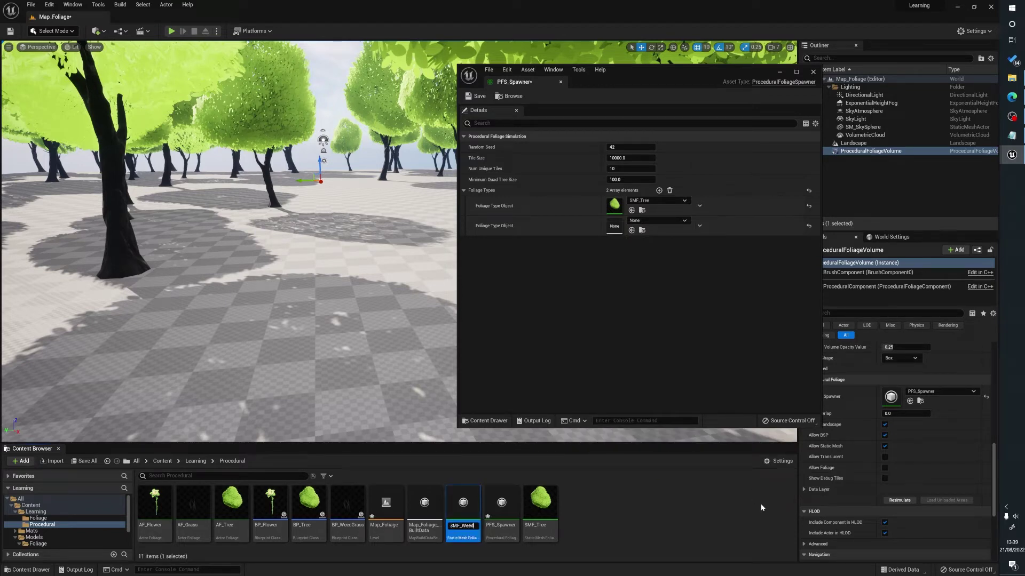
key("Return")
Create another Static Mesh Foliage asset named SMF_Flower in the Procedural folder.
right_click(614, 513)
mouse_move(646, 418)
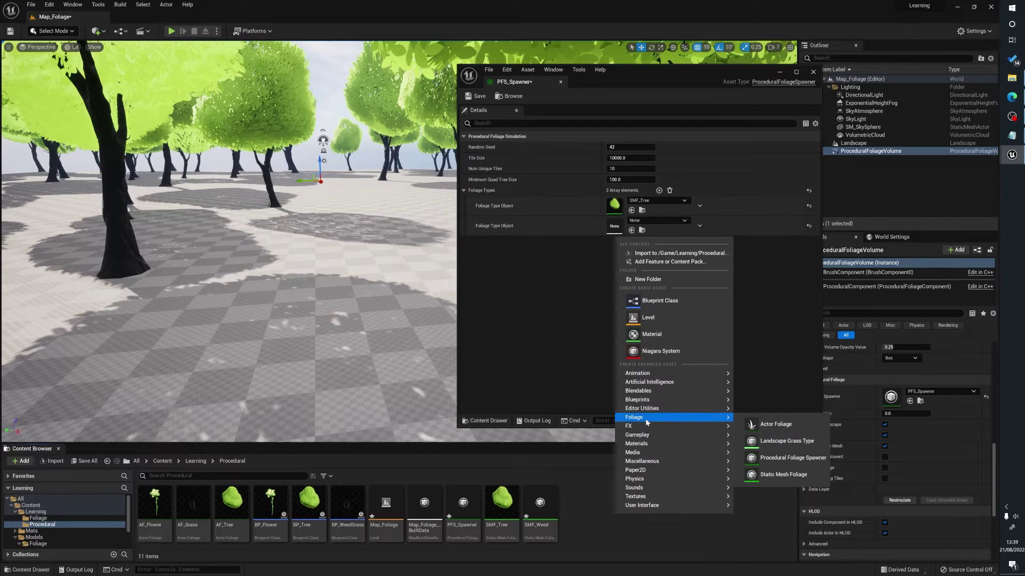
left_click(783, 474)
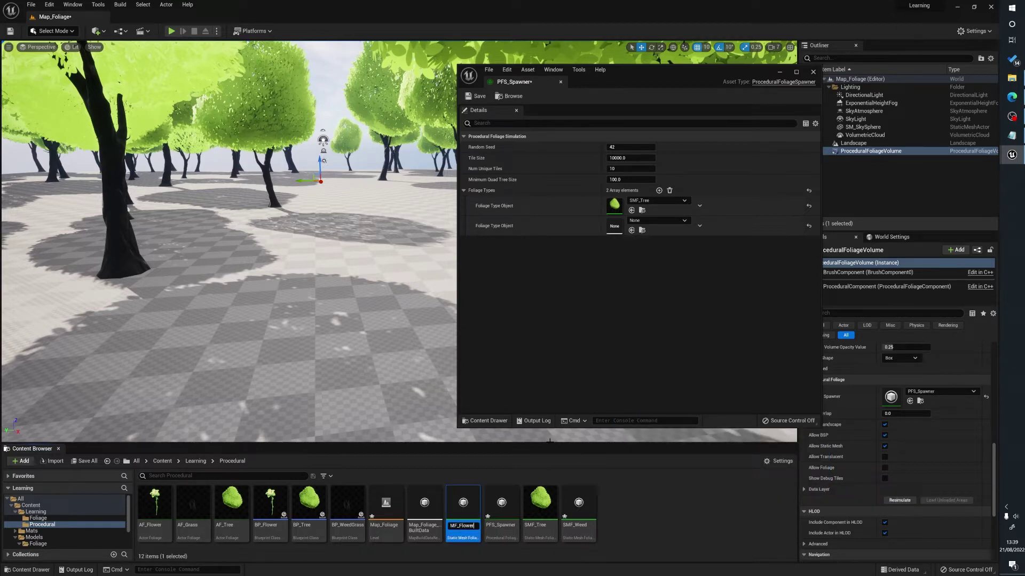
type("SMF_Flower")
key("Return")
Assign the dandelion static mesh from the Models/Foliage/Flowers folder to the SMF_Flower asset and save it.
double_click(501, 504)
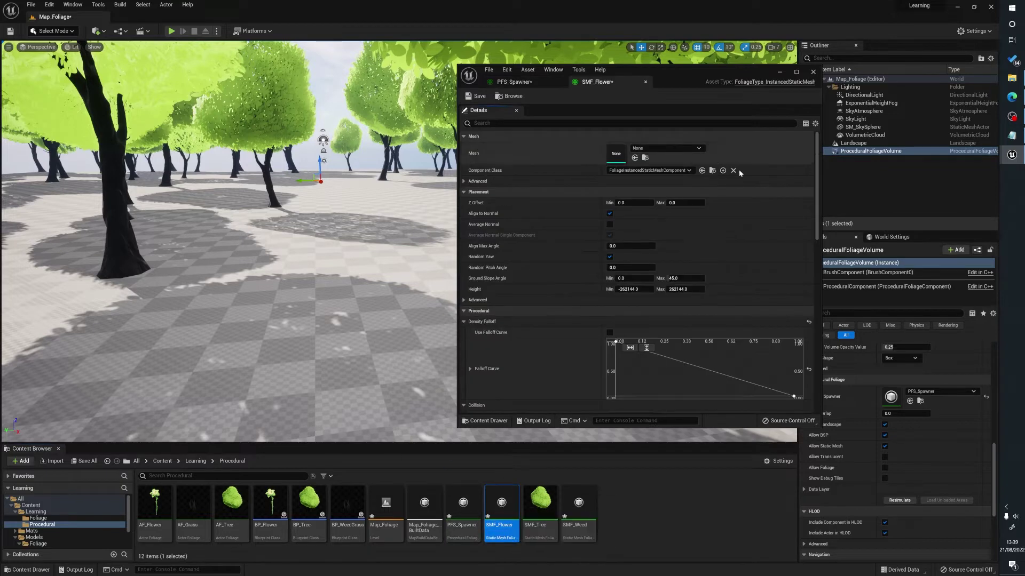
left_click(157, 462)
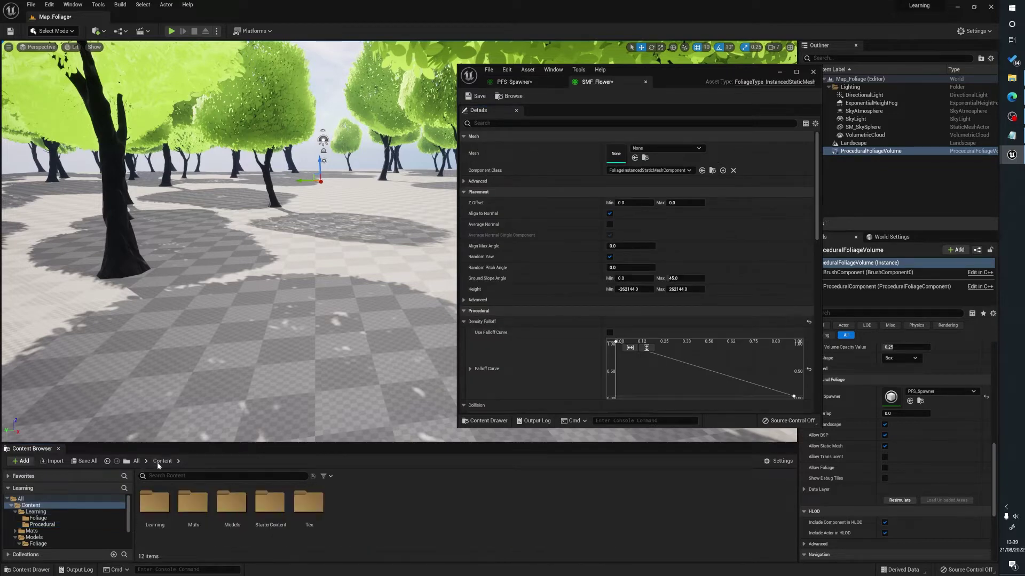
double_click(202, 531)
double_click(155, 507)
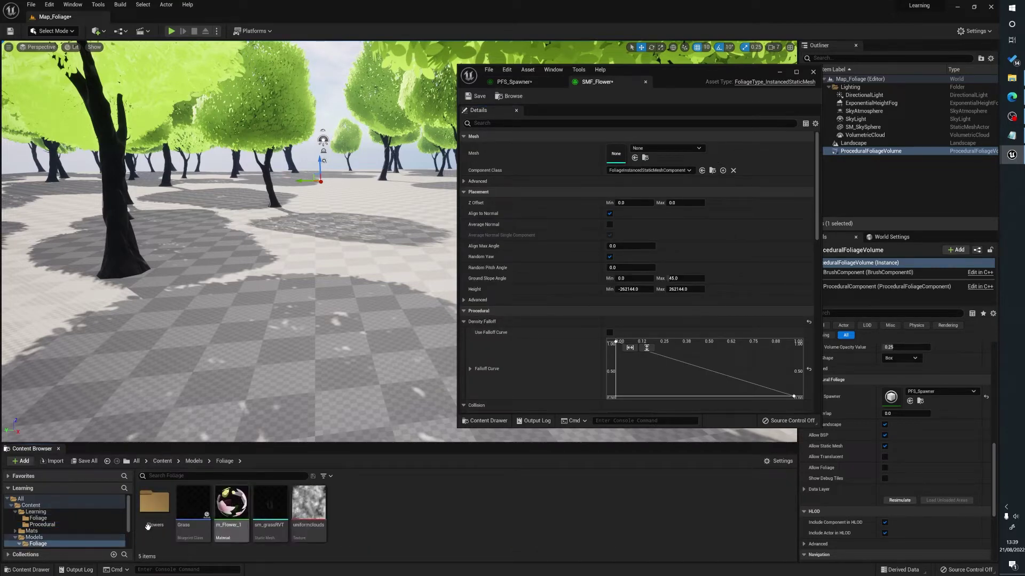
double_click(153, 523)
left_click_drag(232, 504, 622, 156)
scroll(661, 346, "down", 2)
left_click(476, 96)
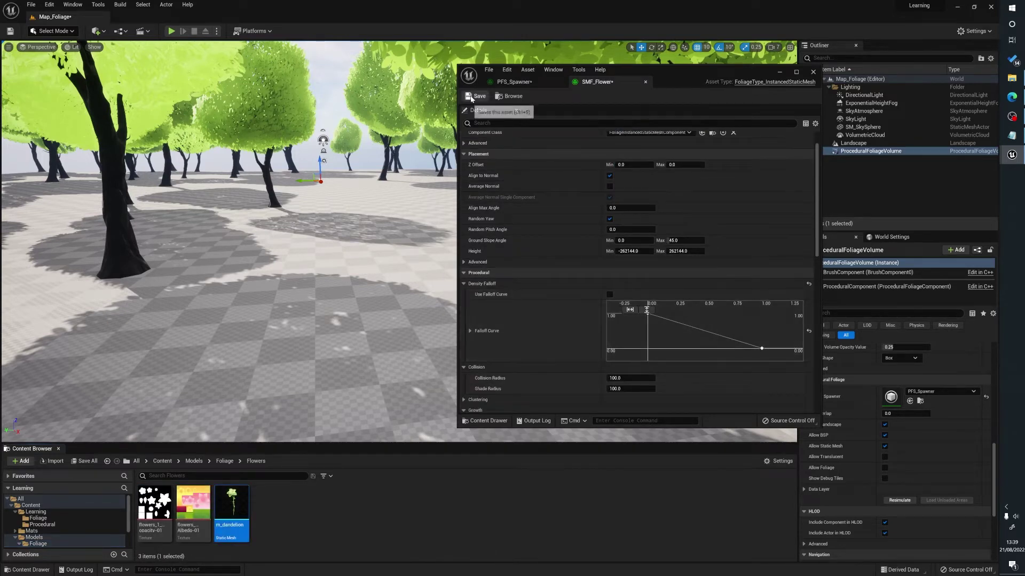
Assign SMF_Flower to the second foliage type entry of PFS_Spawner, save the asset, and resimulate the foliage volume.
left_click(512, 82)
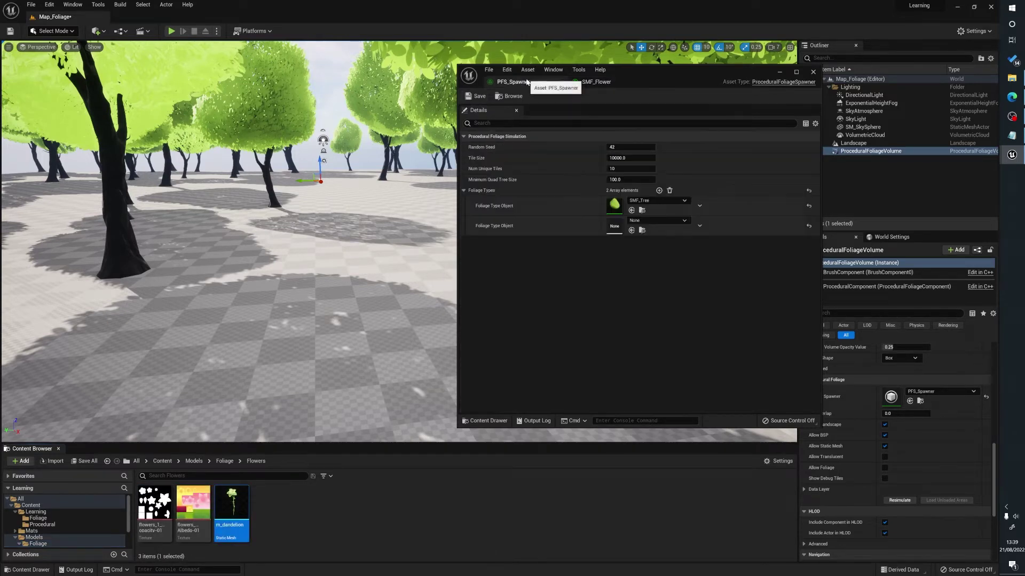
left_click(642, 210)
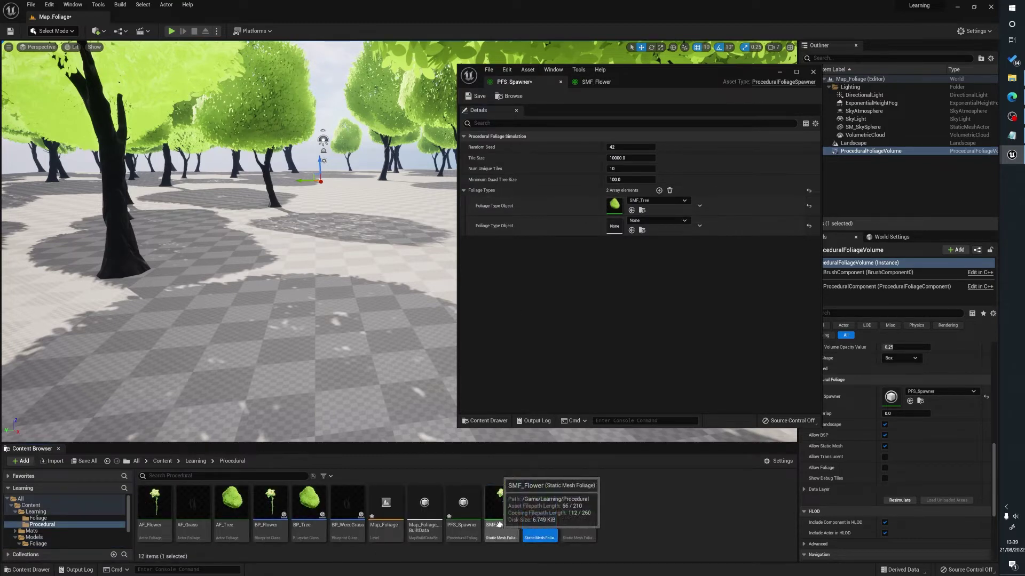
left_click_drag(502, 504, 625, 227)
left_click(472, 95)
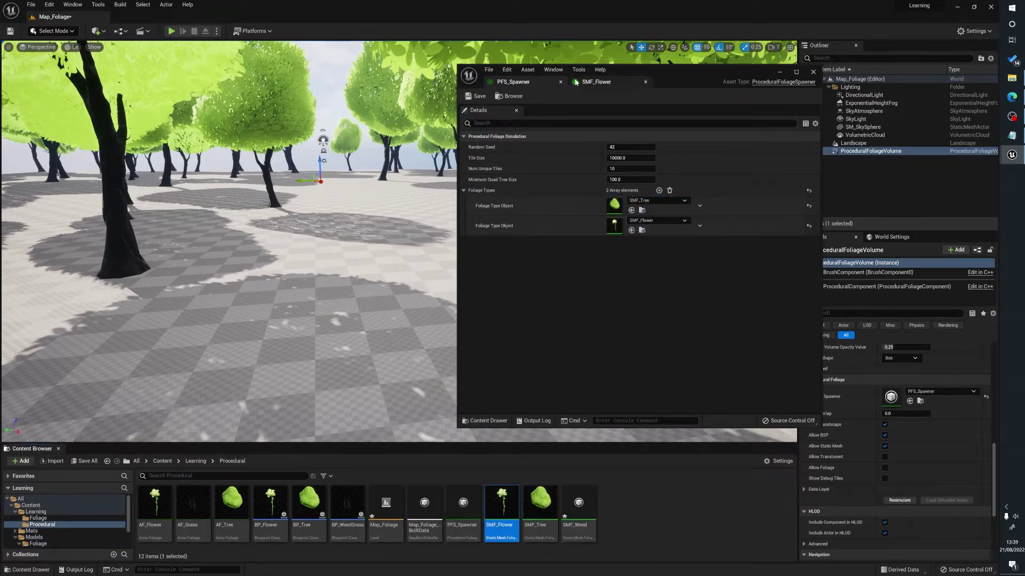
left_click(895, 501)
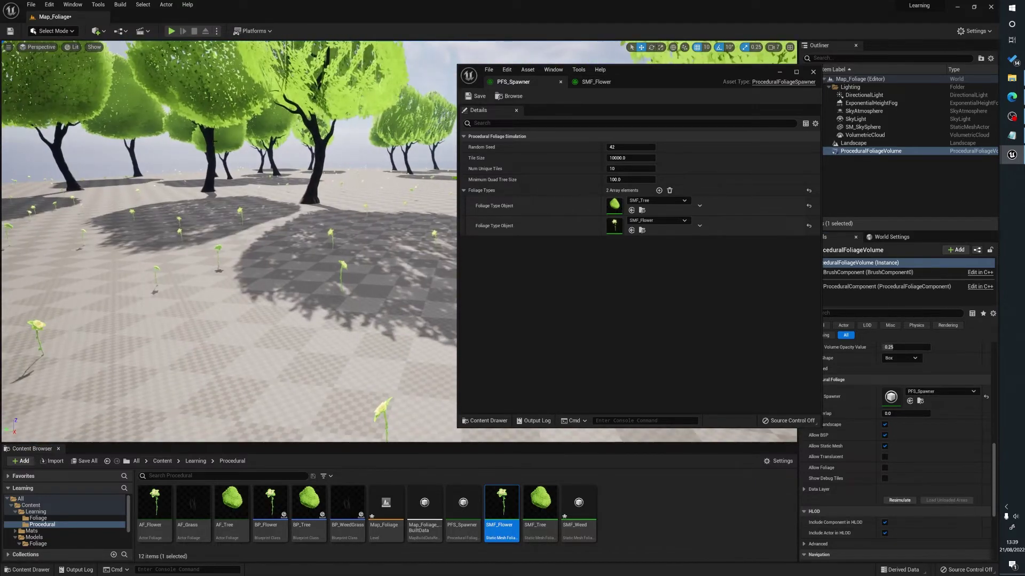
right_click_drag(214, 141, 69, 120)
Set SMF_Flower's Collision Radius to 0, save the asset, and resimulate the foliage volume.
left_click(604, 84)
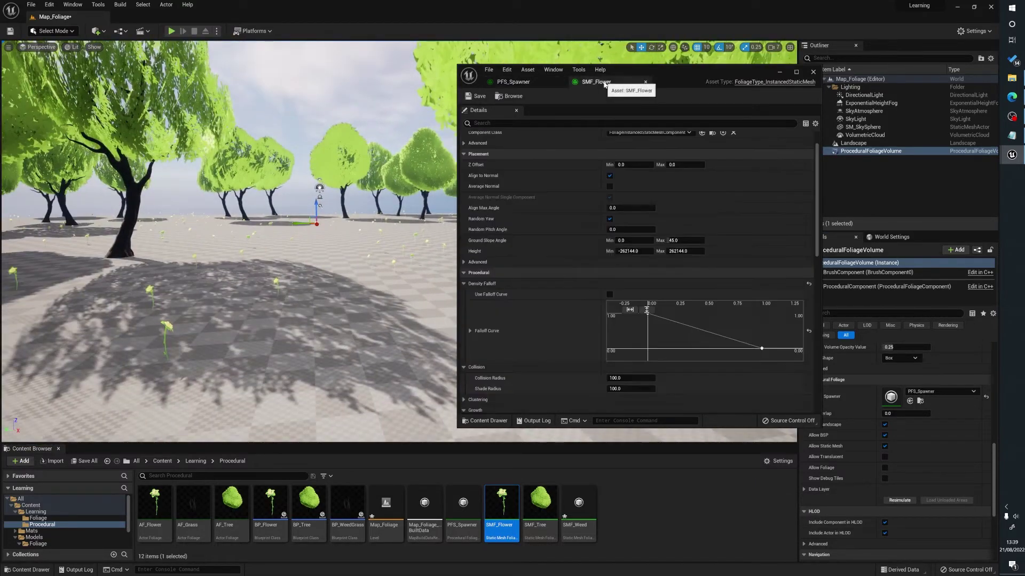
scroll(615, 353, "down", 5)
key("Return")
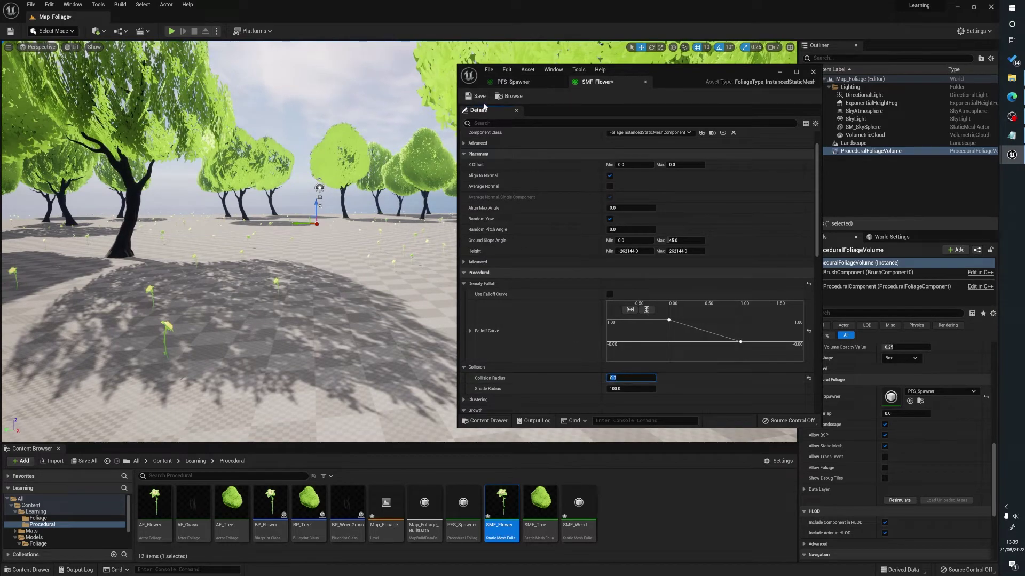
left_click(892, 500)
right_click_drag(562, 440, 464, 427)
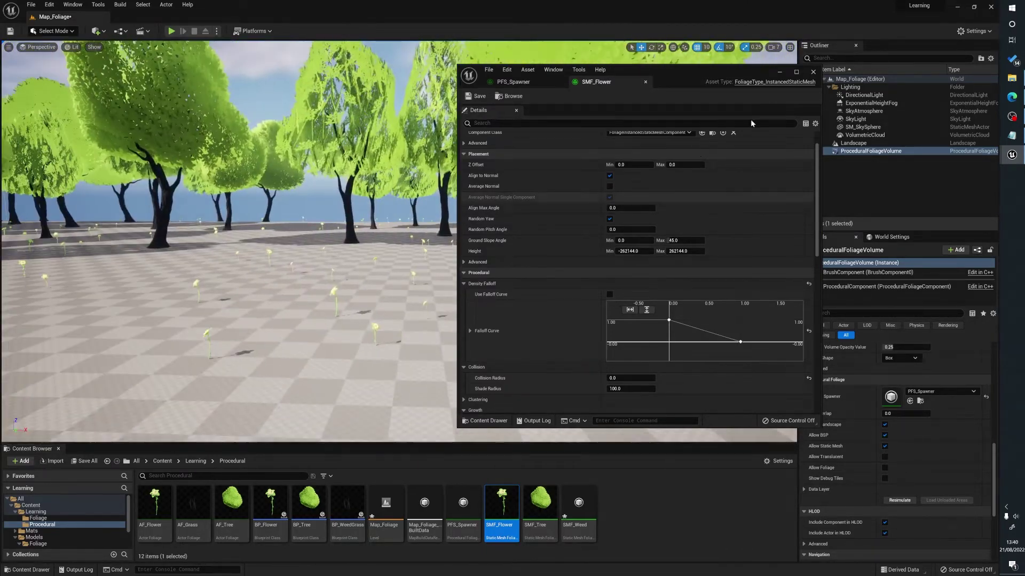
right_click_drag(205, 293, 160, 293)
right_click_drag(459, 425, 435, 422)
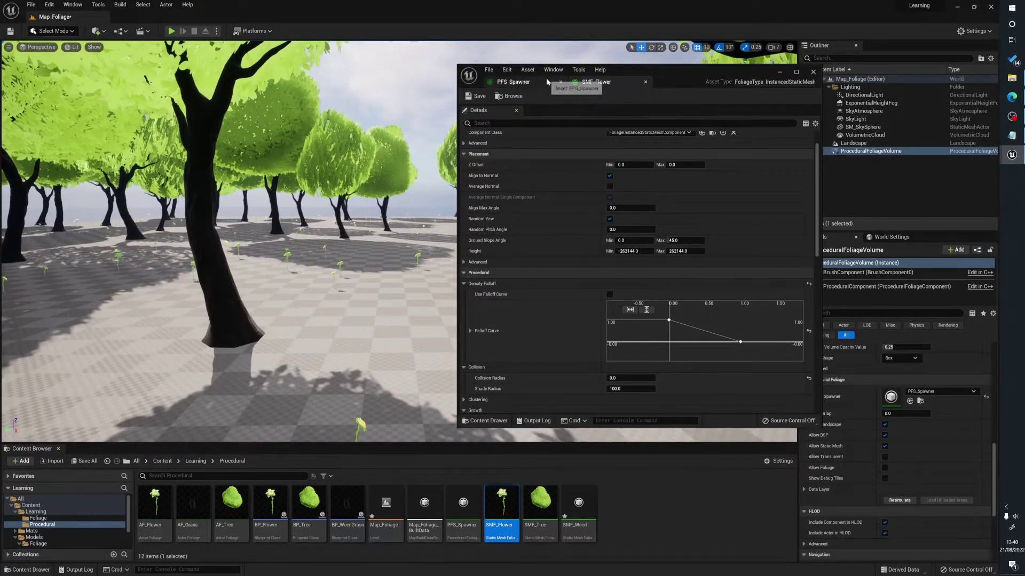
Assign the grass static mesh from the Models/Foliage folder to the SMF_Weed asset and save it.
left_click(528, 81)
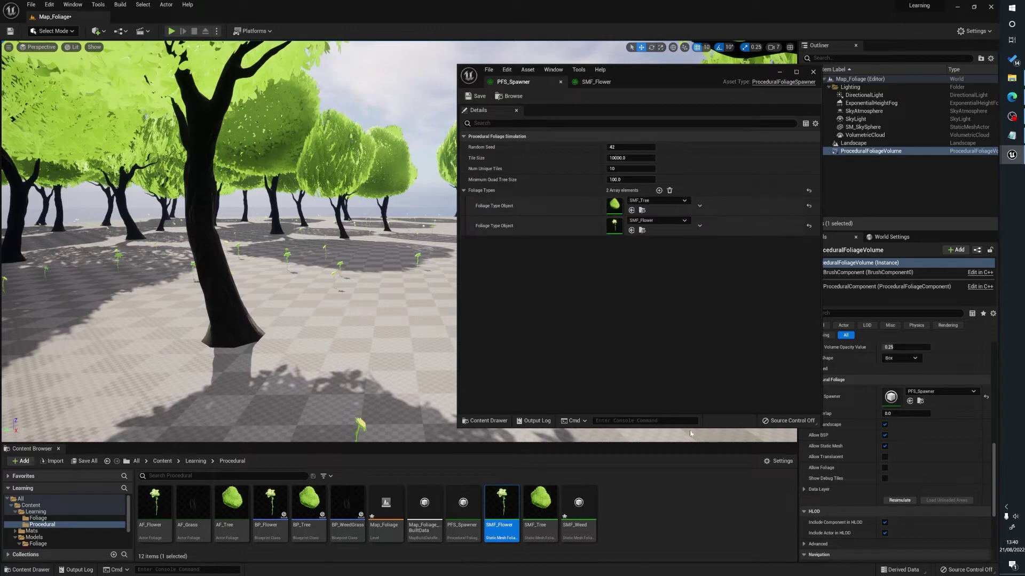
left_click(597, 82)
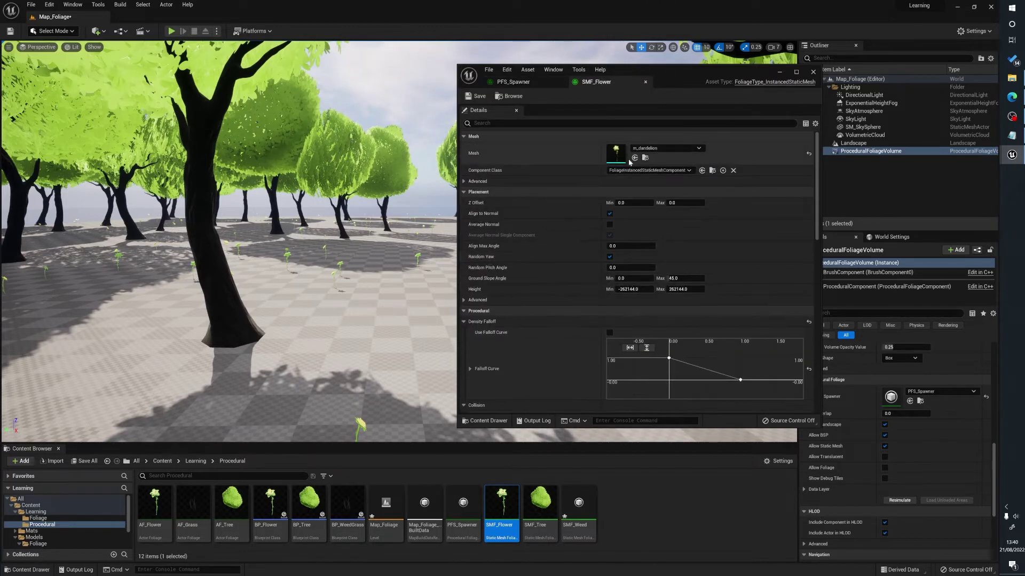
double_click(578, 506)
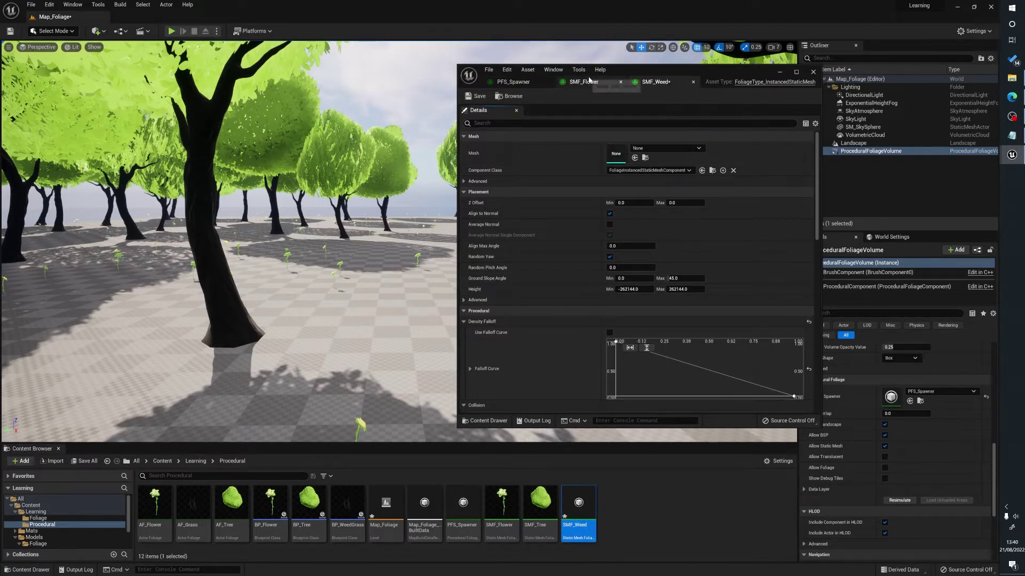
left_click(645, 158)
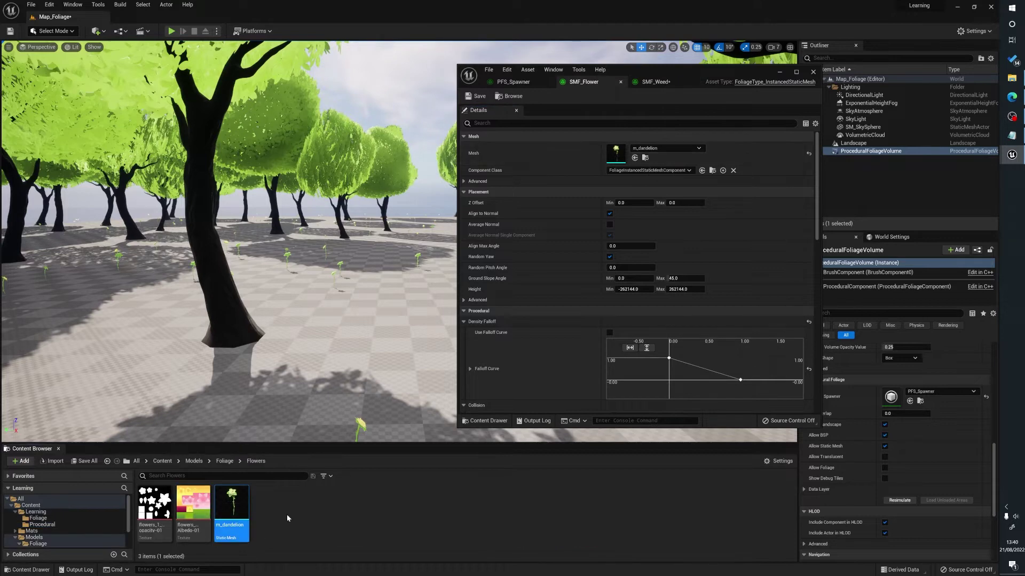
left_click(226, 462)
left_click_drag(269, 504, 655, 154)
left_click(652, 82)
left_click(475, 97)
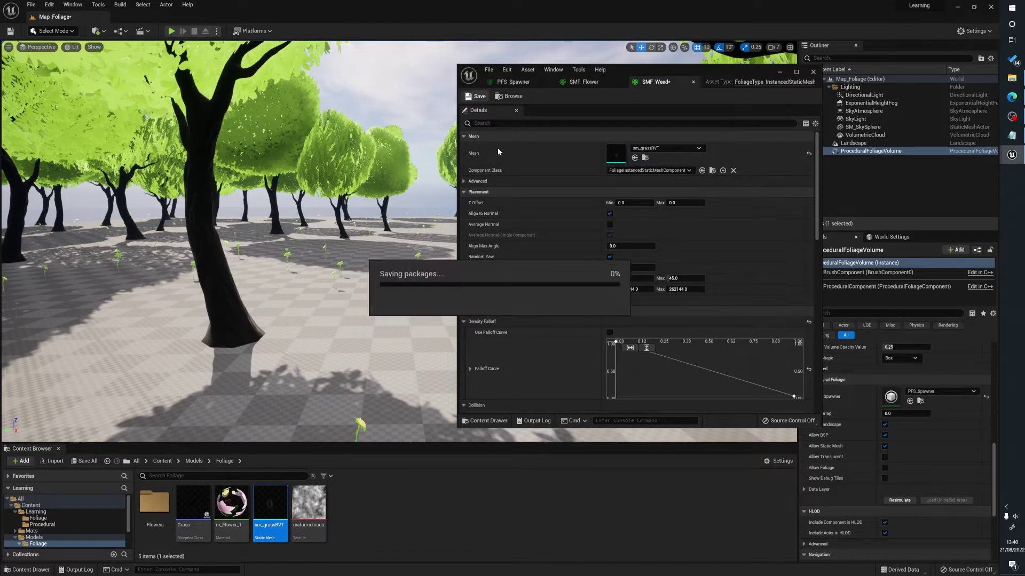
Set SMF_Weed's Collision Radius to 0, save the asset, and resimulate the foliage volume.
scroll(614, 310, "down", 3)
left_click(631, 352)
type("00.0")
key("Return")
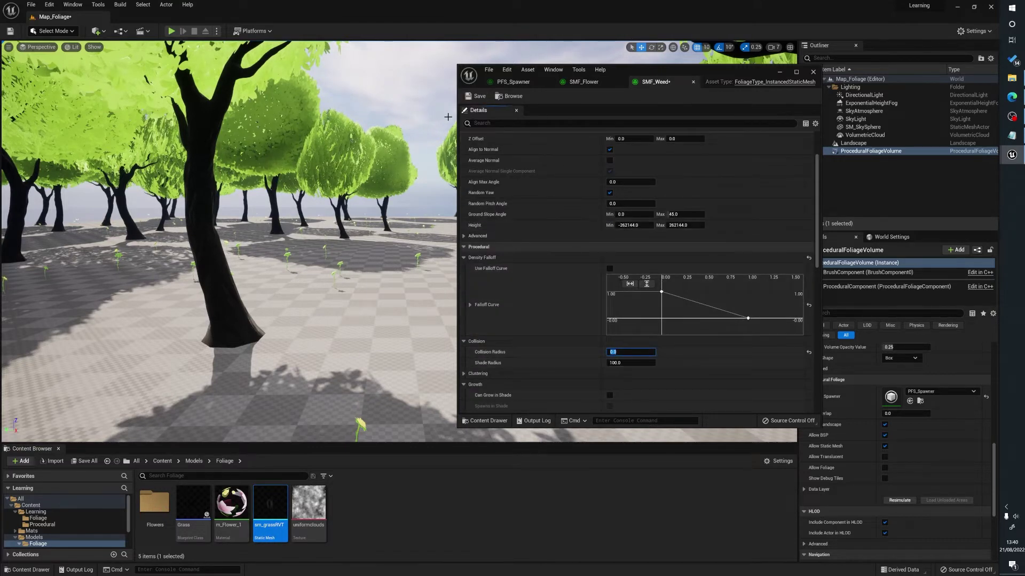
left_click_drag(638, 67, 1024, 67)
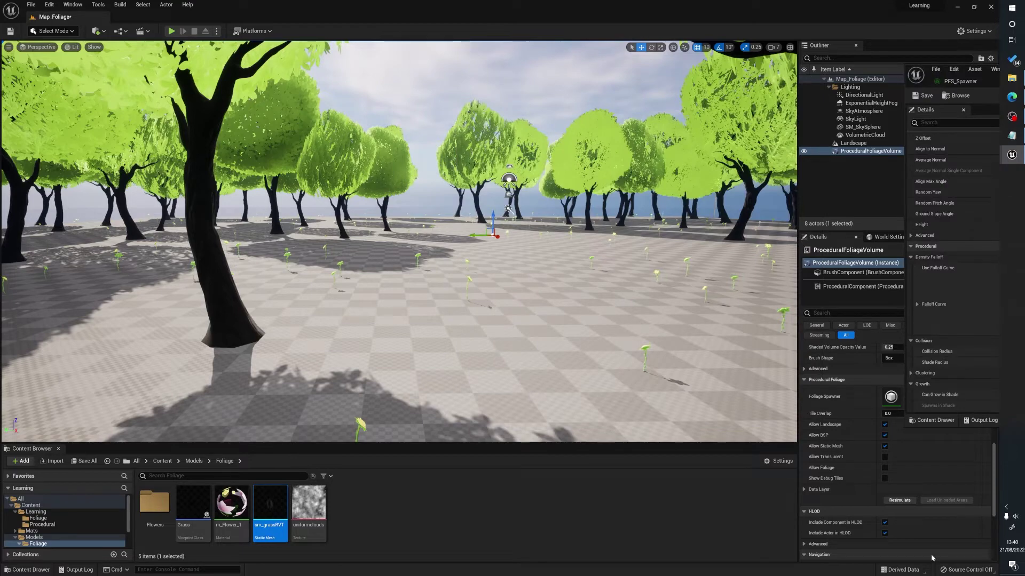
left_click(901, 500)
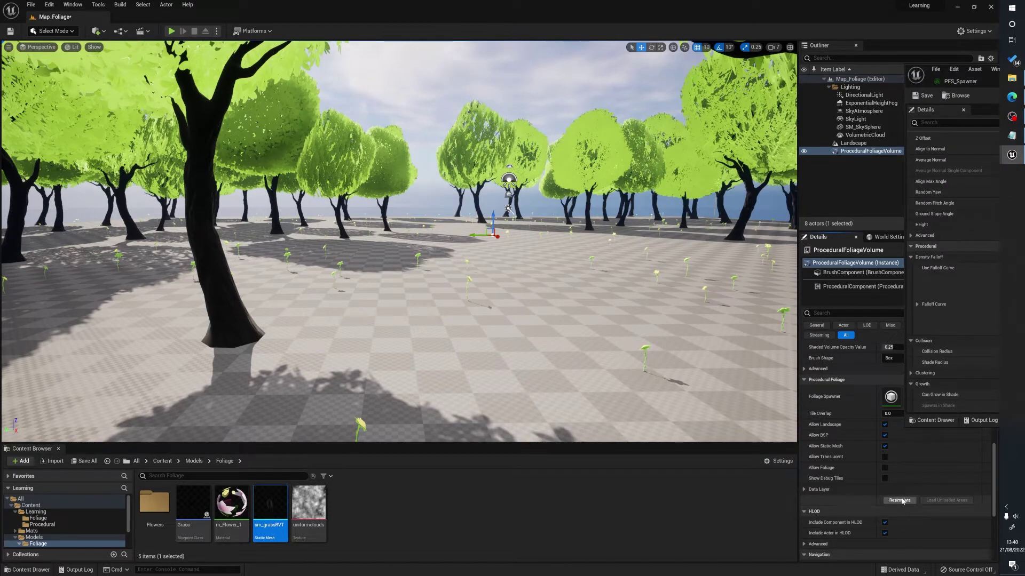
left_click_drag(462, 286, 384, 292)
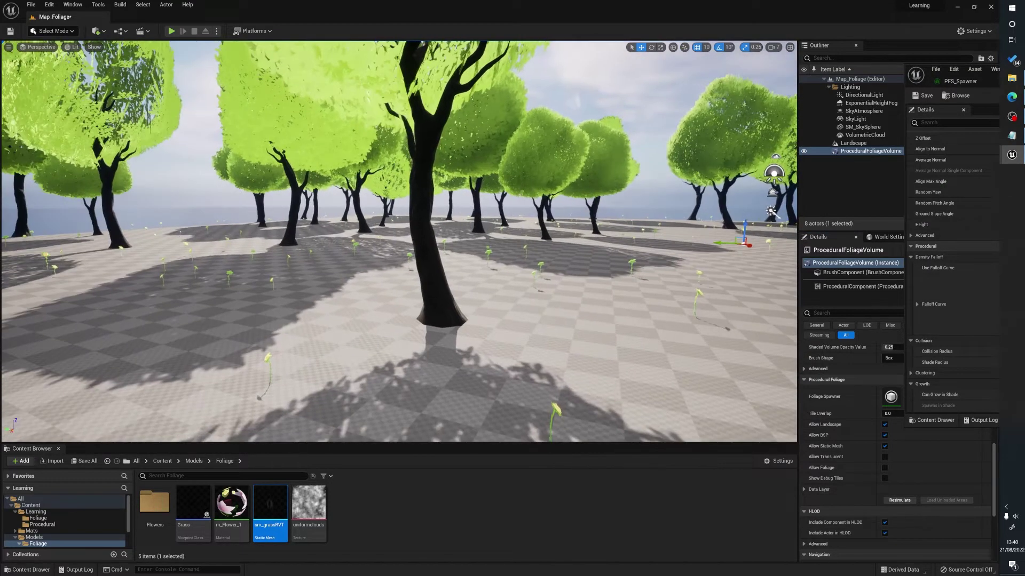
Add a third foliage type entry to PFS_Spawner with SMF_Weed assigned, save the asset, and resimulate the foliage volume.
left_click_drag(955, 84, 314, 87)
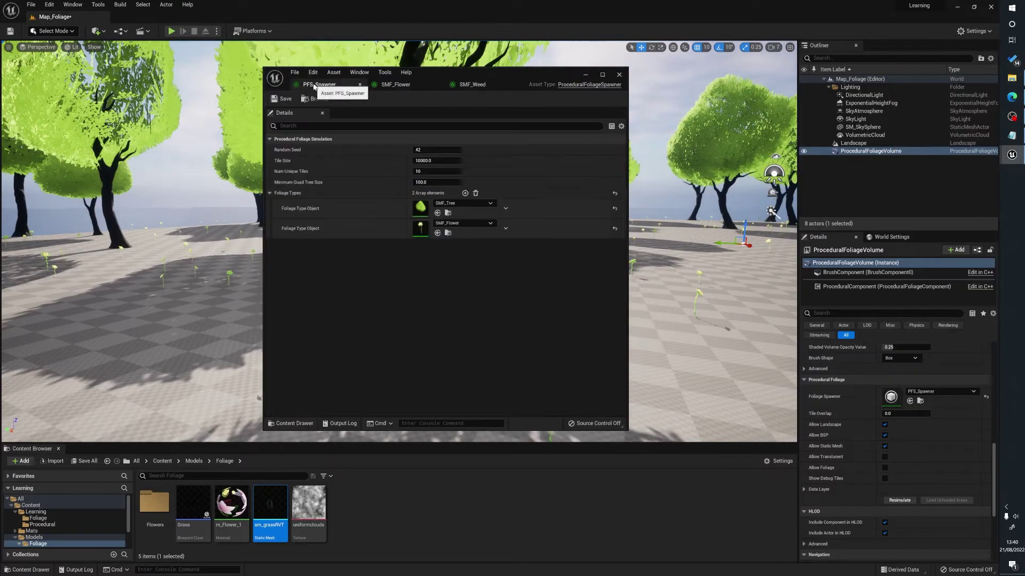
left_click(447, 234)
left_click(464, 192)
left_click_drag(578, 504, 426, 251)
left_click(284, 98)
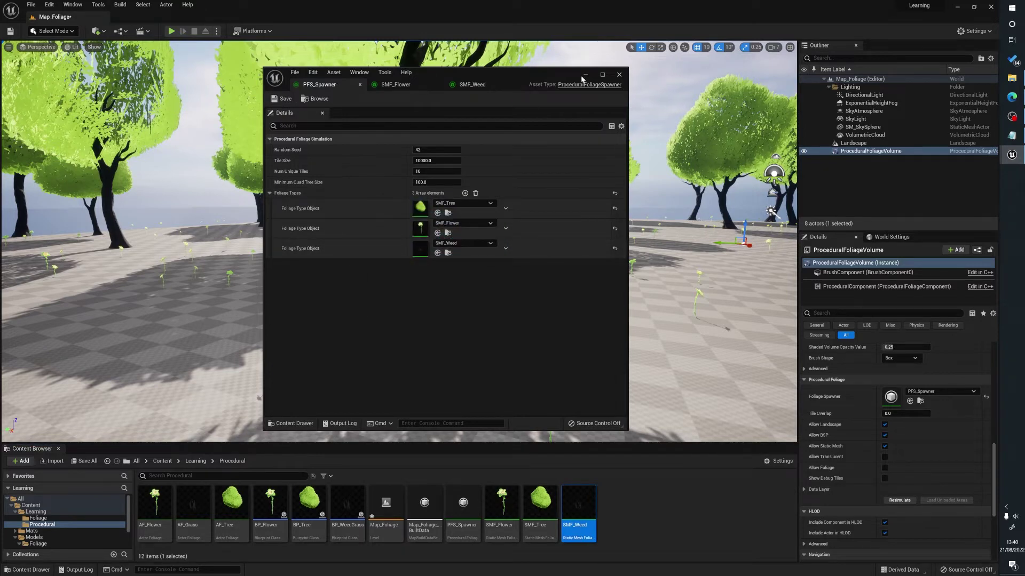
left_click_drag(499, 71, 1024, 107)
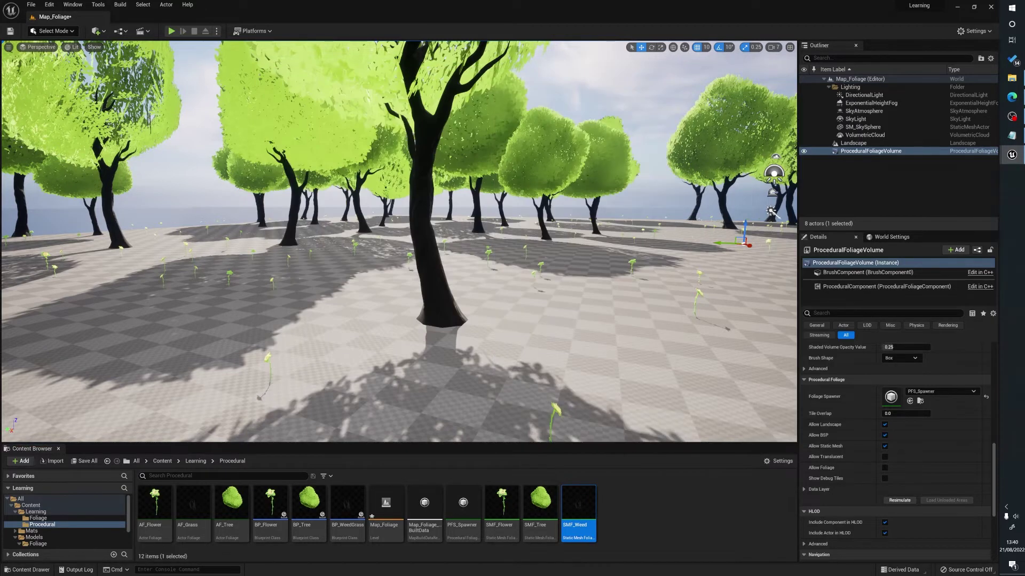
left_click(899, 500)
right_click_drag(492, 312, 619, 312)
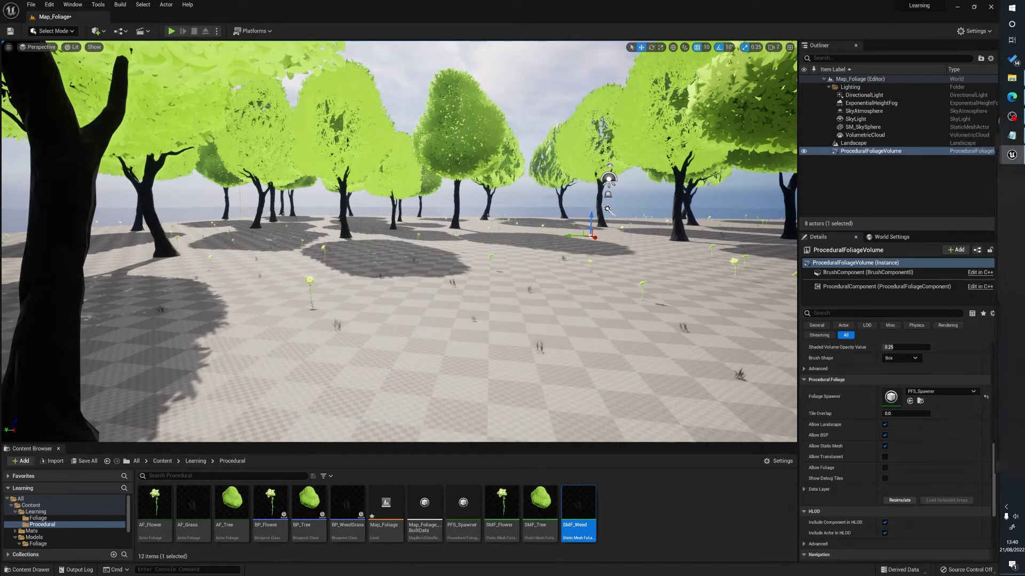
Set SMF_Weed's Procedural Scale to a minimum of 5 and a maximum of 7, save it, and resimulate the foliage volume.
double_click(891, 397)
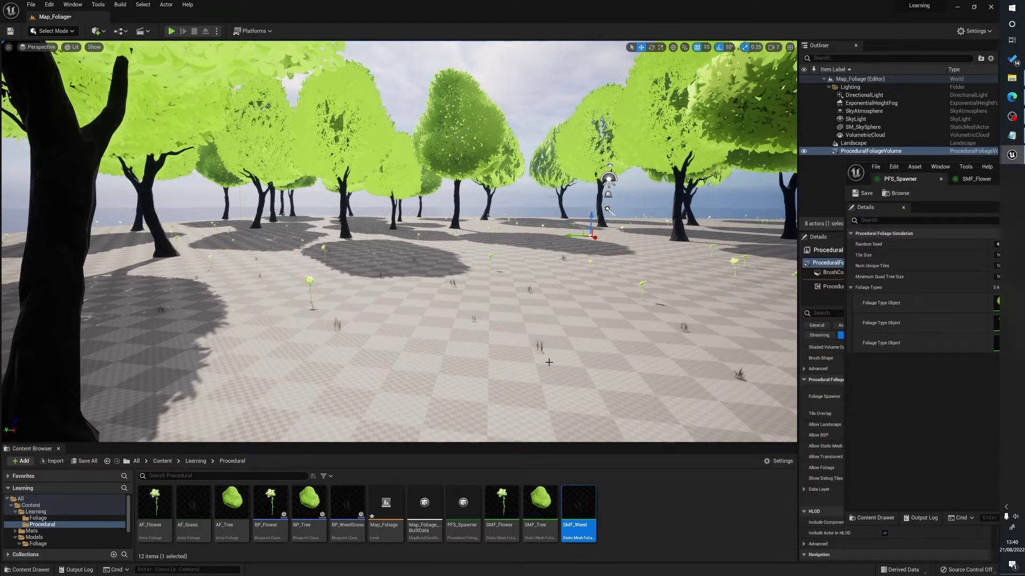
left_click_drag(1024, 185, 529, 74)
left_click(644, 150)
scroll(488, 335, "down", 5)
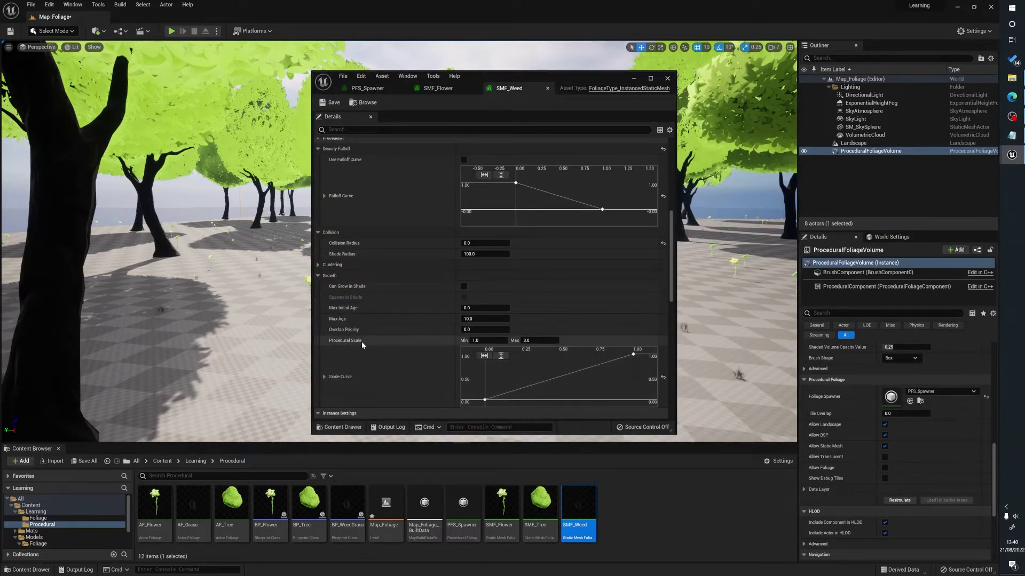
left_click(484, 341)
type("7")
key("Return")
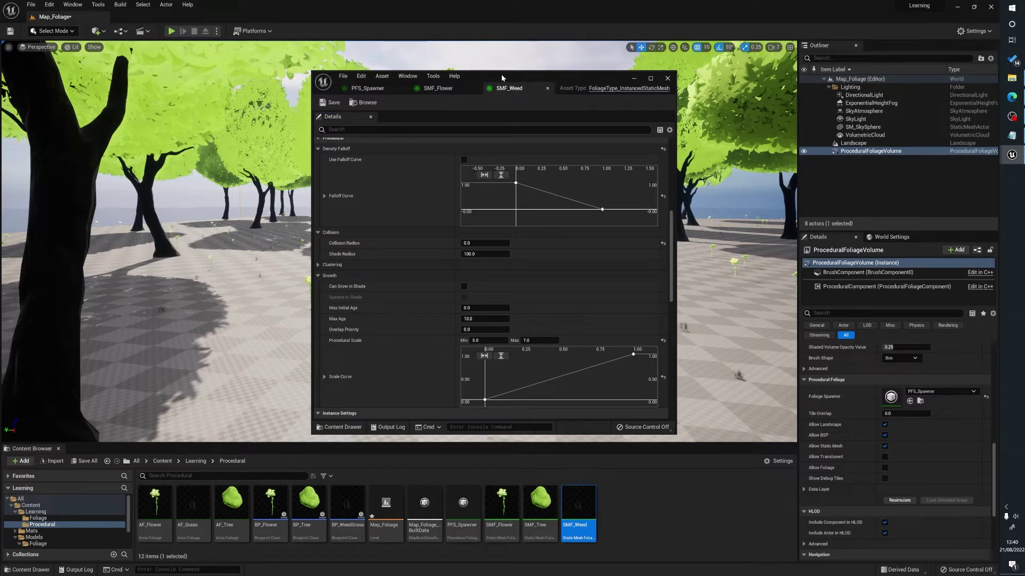
left_click(667, 78)
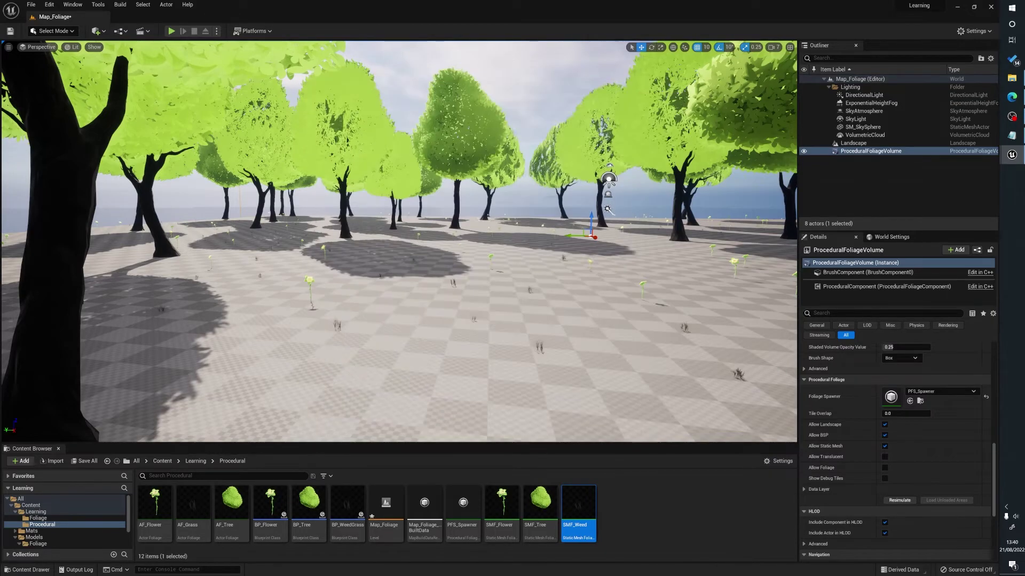
left_click(899, 500)
right_click_drag(370, 231, 433, 251)
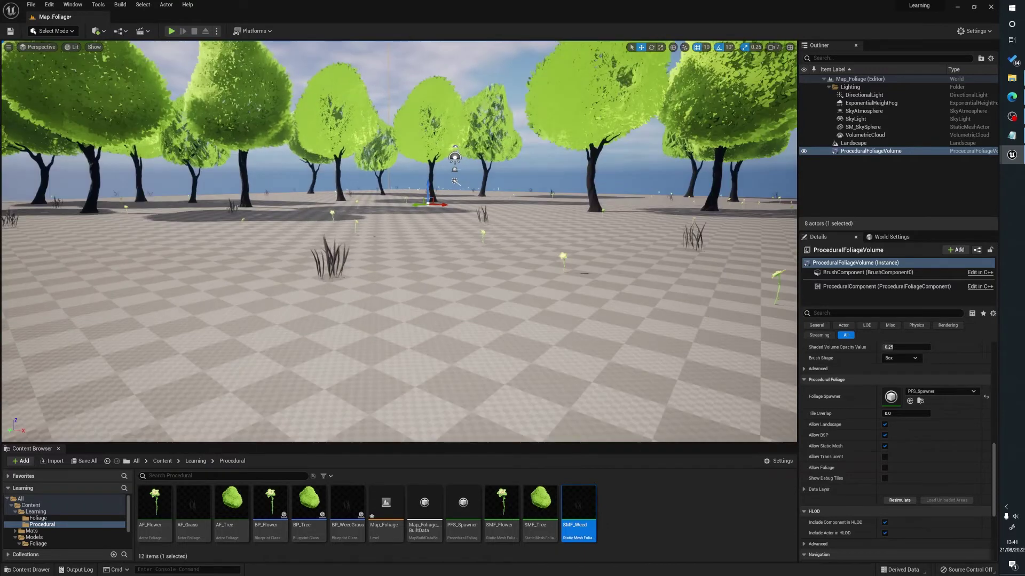
Try a Shade Radius of 200 on SMF_Weed, save the asset, and resimulate the foliage volume.
key("alt+Tab")
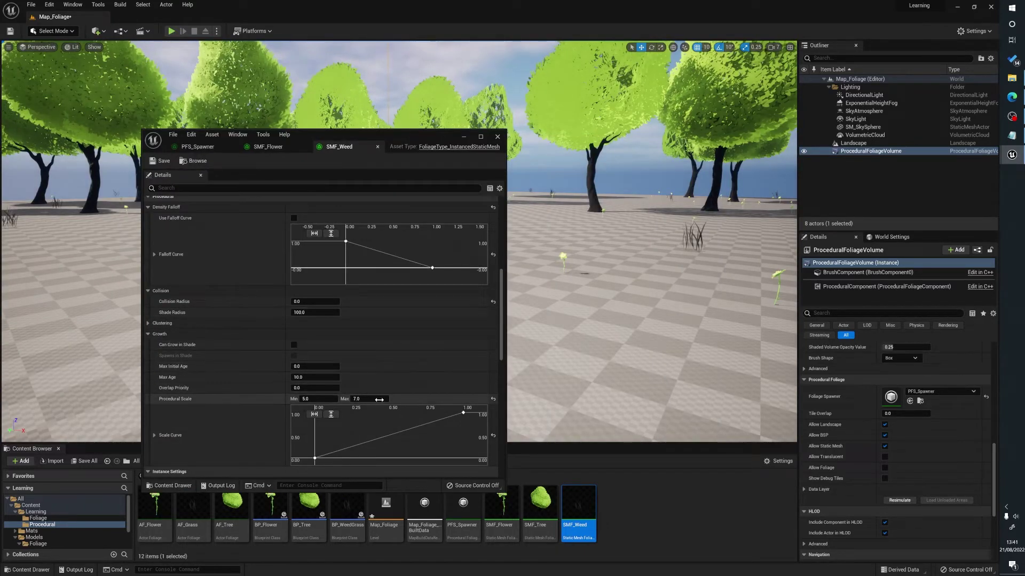
scroll(318, 412, "up", 7)
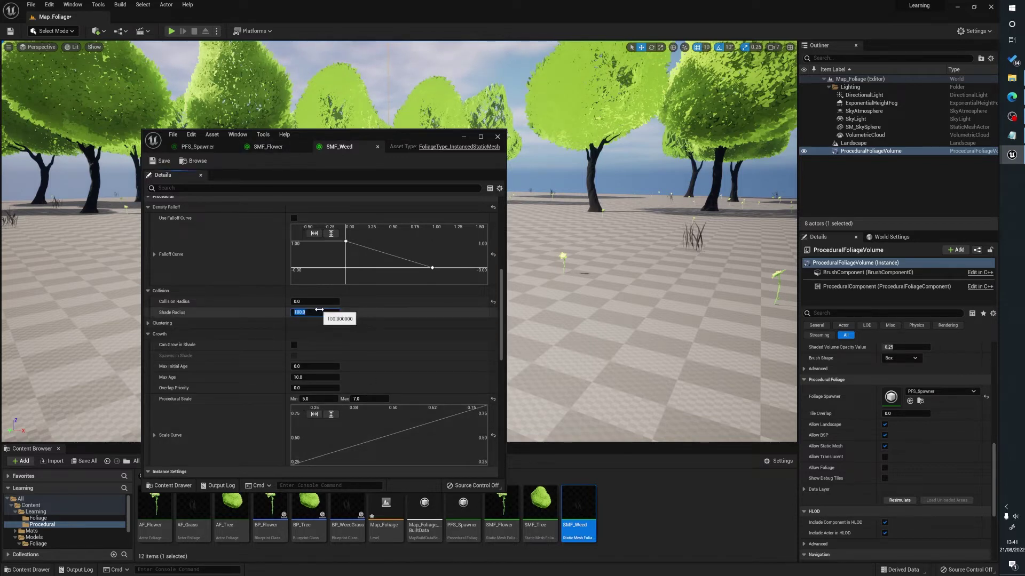
type("200")
key("Return")
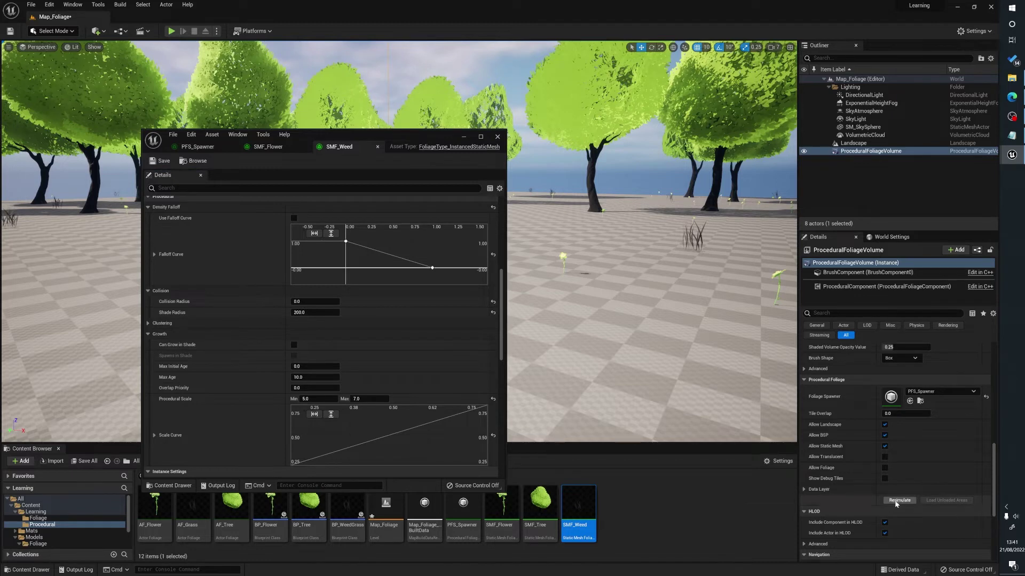
left_click(896, 501)
Set SMF_Weed's Shade Radius to 0 and resimulate the foliage volume.
left_click(314, 312)
type("0")
key("Return")
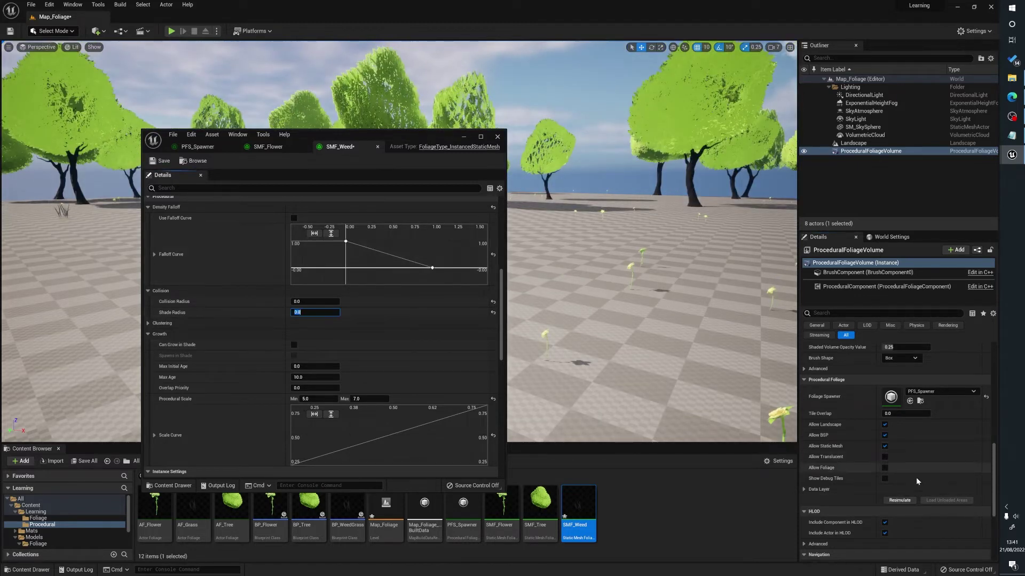
left_click(900, 500)
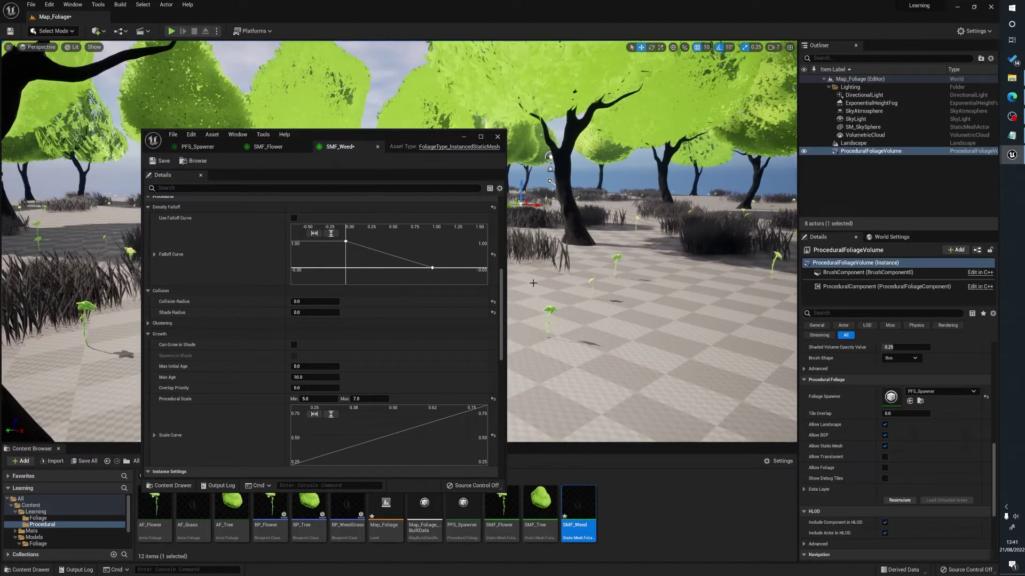
Examine how the weeds and flowers are distributed around the trees in the level.
left_click_drag(326, 133, 1024, 115)
right_click_drag(398, 240, 440, 222)
key("w")
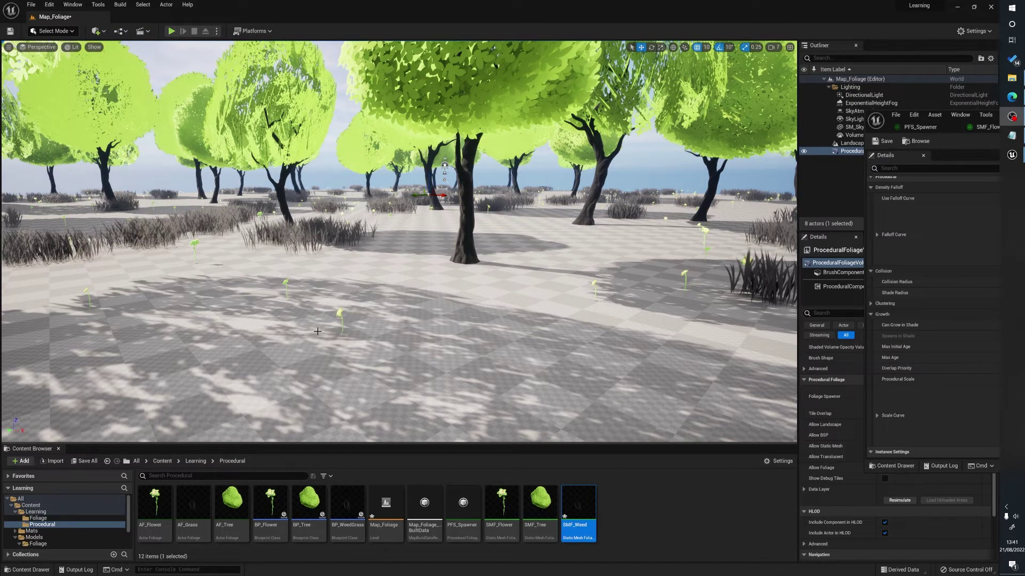
right_click_drag(317, 332, 283, 330)
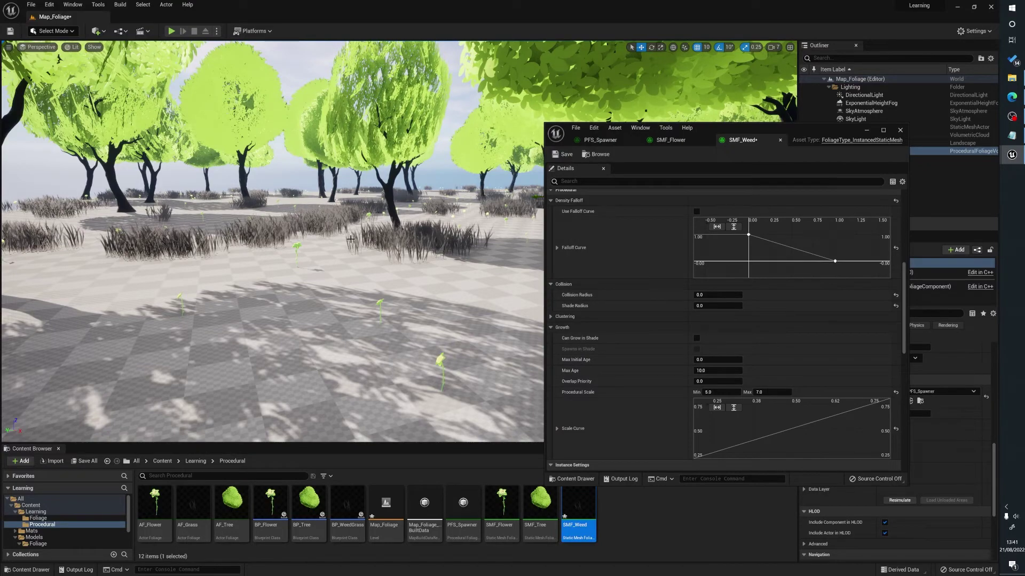
right_click_drag(337, 237, 338, 267)
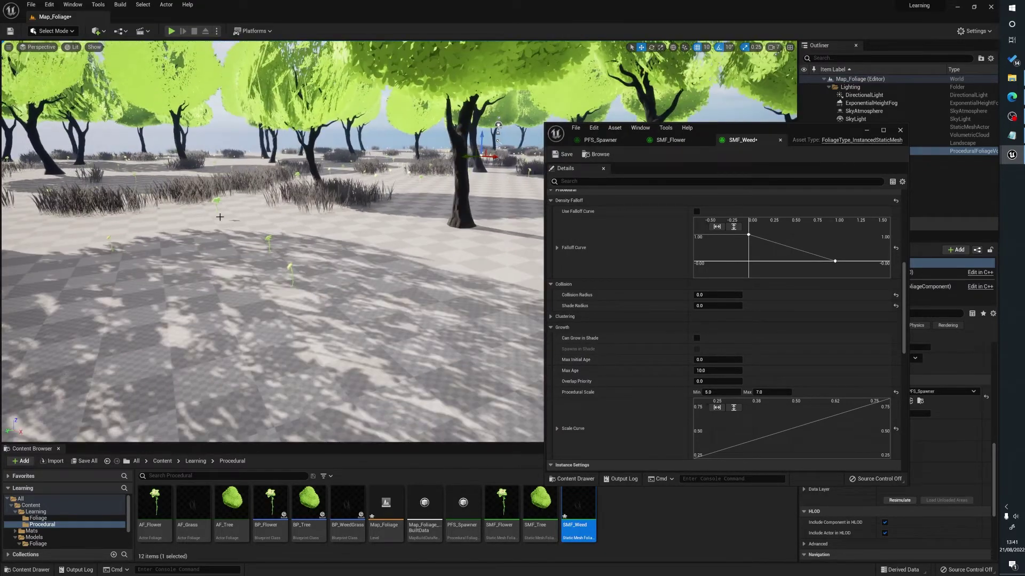
right_click_drag(220, 217, 347, 215)
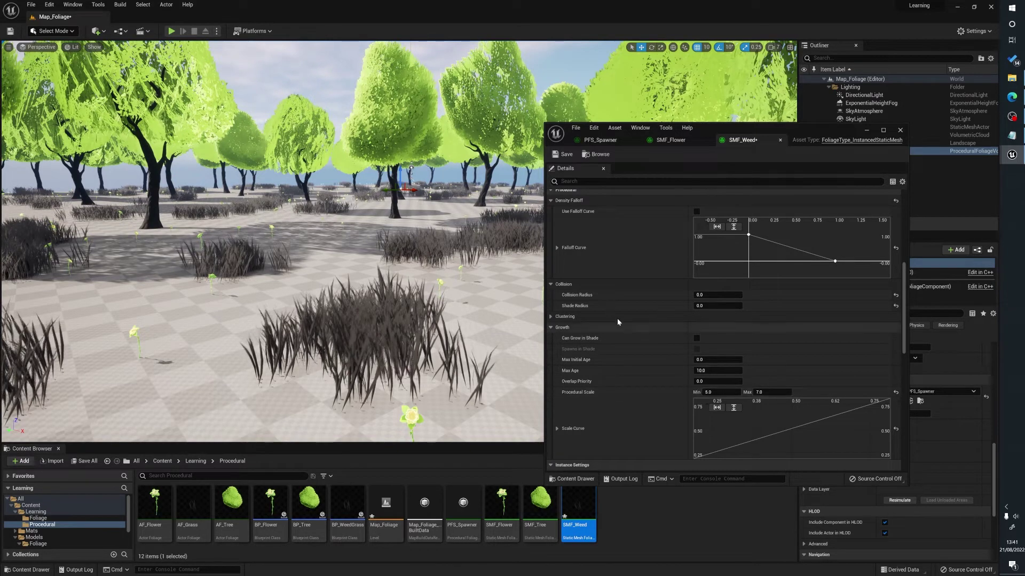
Try a maximum Cull Distance of 2000 on SMF_Weed and check how distant weeds are culled in the level.
scroll(599, 396, "down", 1)
scroll(599, 396, "down", 4)
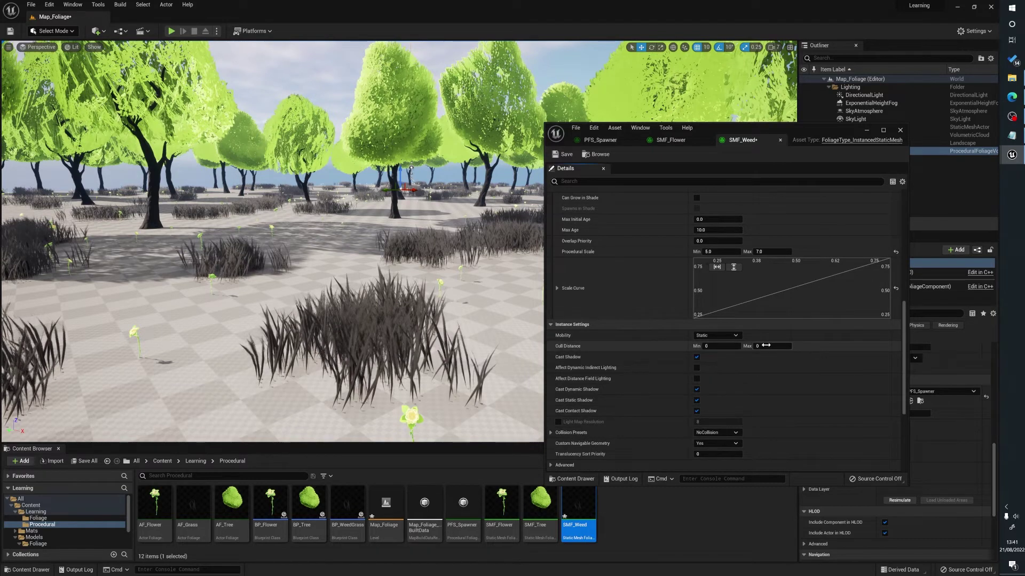
type("2")
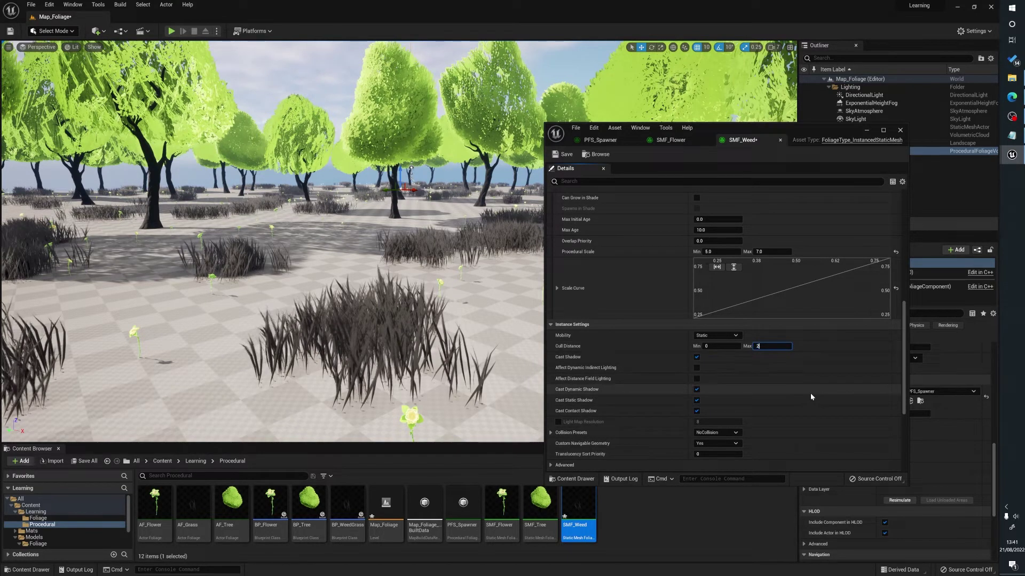
type("000")
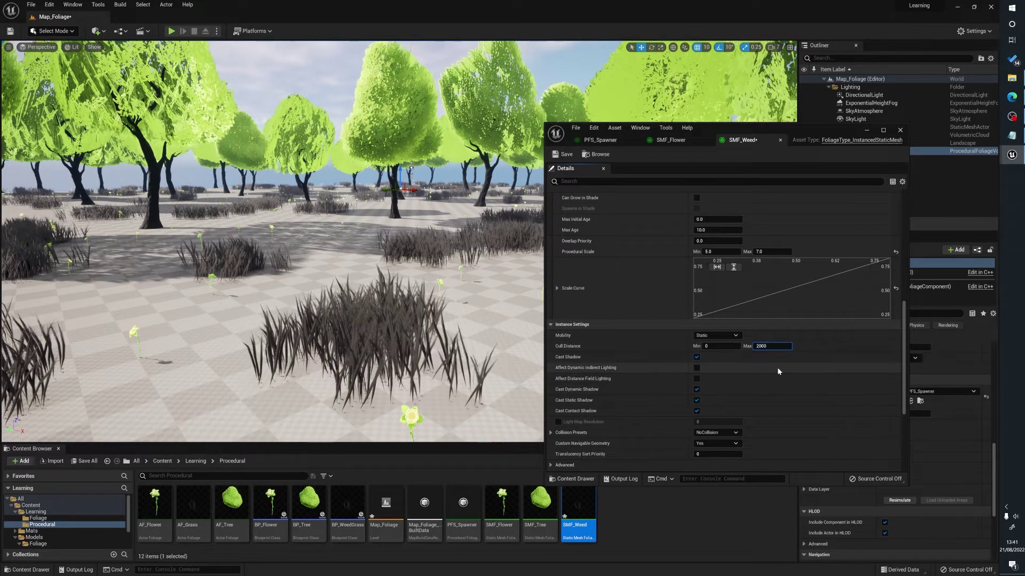
key("Return")
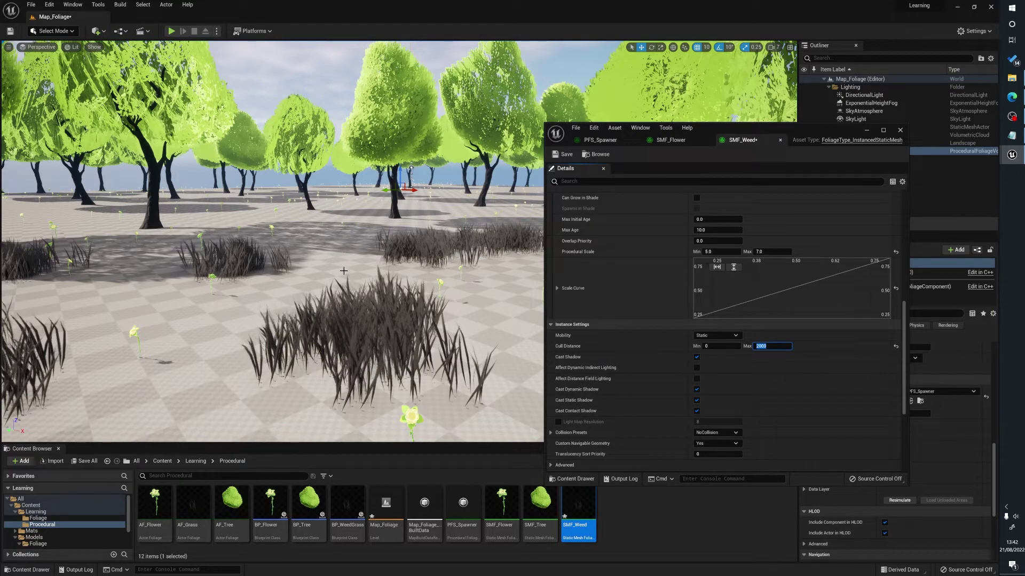
key("w")
right_click_drag(344, 271, 289, 267)
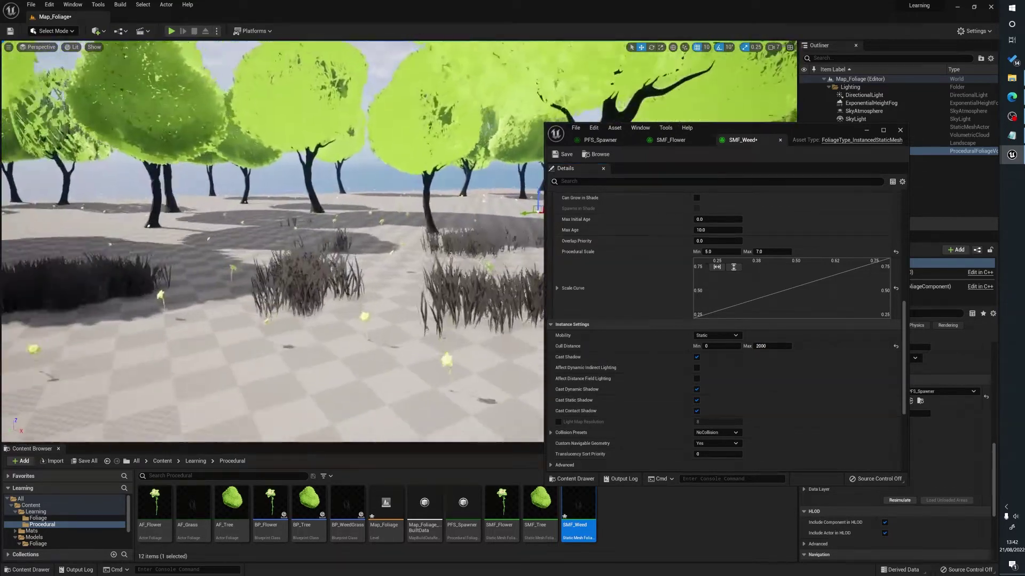
left_click_drag(343, 224, 345, 212)
right_click_drag(398, 241, 422, 242)
Set SMF_Weed's maximum Cull Distance to 7000 after trying 5000.
left_click(766, 347)
type("50")
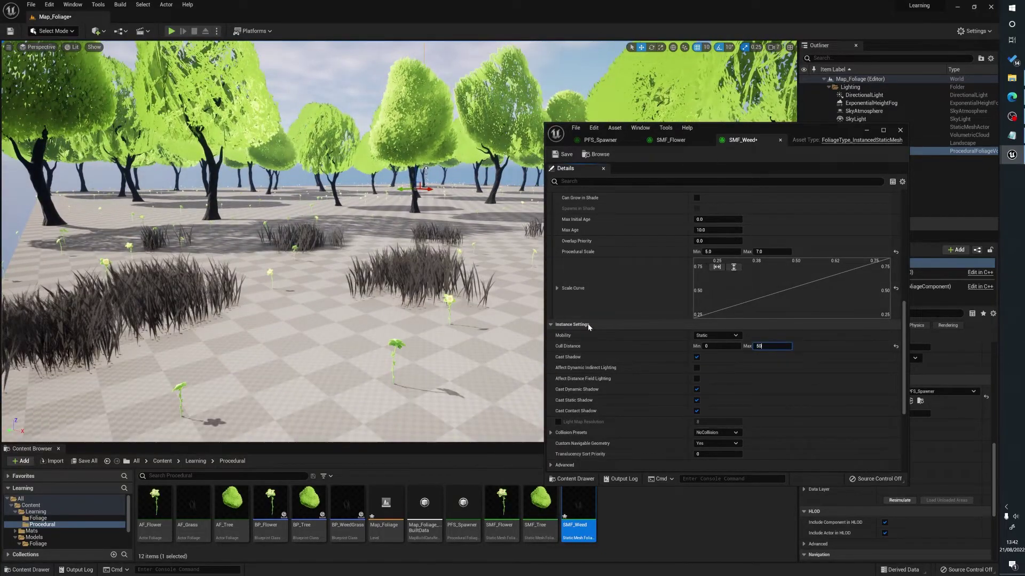
key("Return")
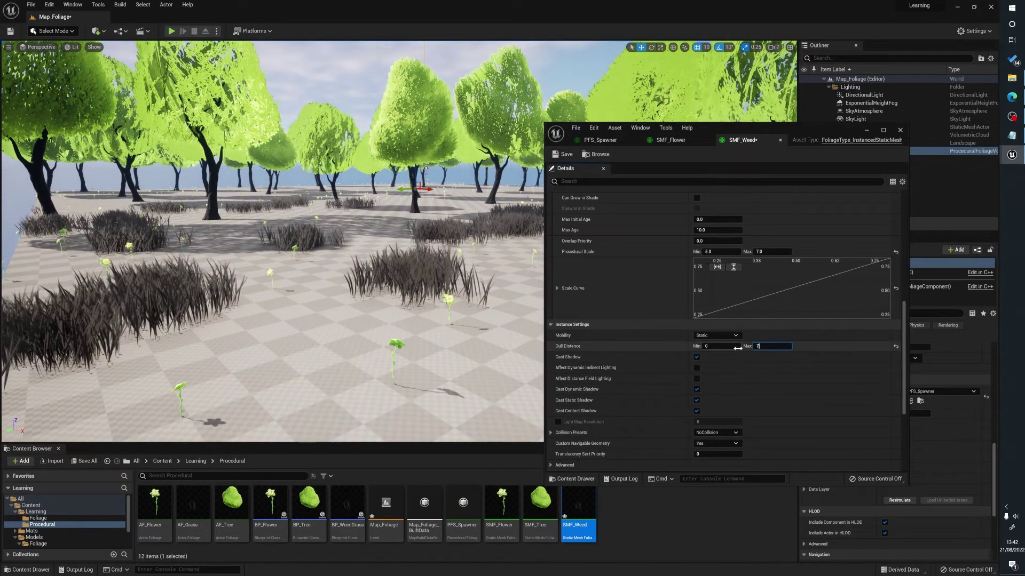
type("7")
Set SMF_Flower's maximum Cull Distance to 5000 and check the flower culling from different distances in the level.
left_click(672, 140)
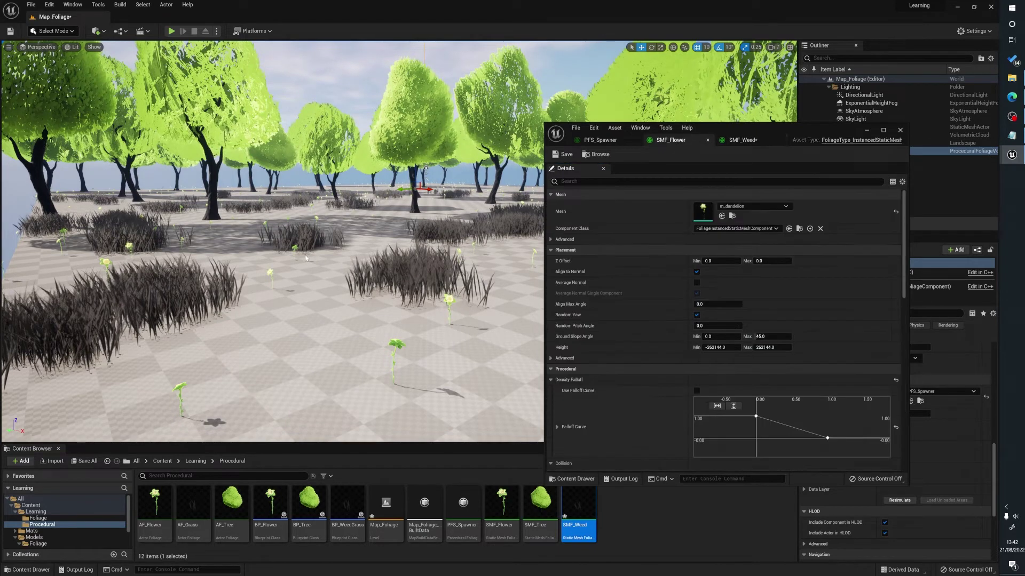
scroll(757, 367, "down", 7)
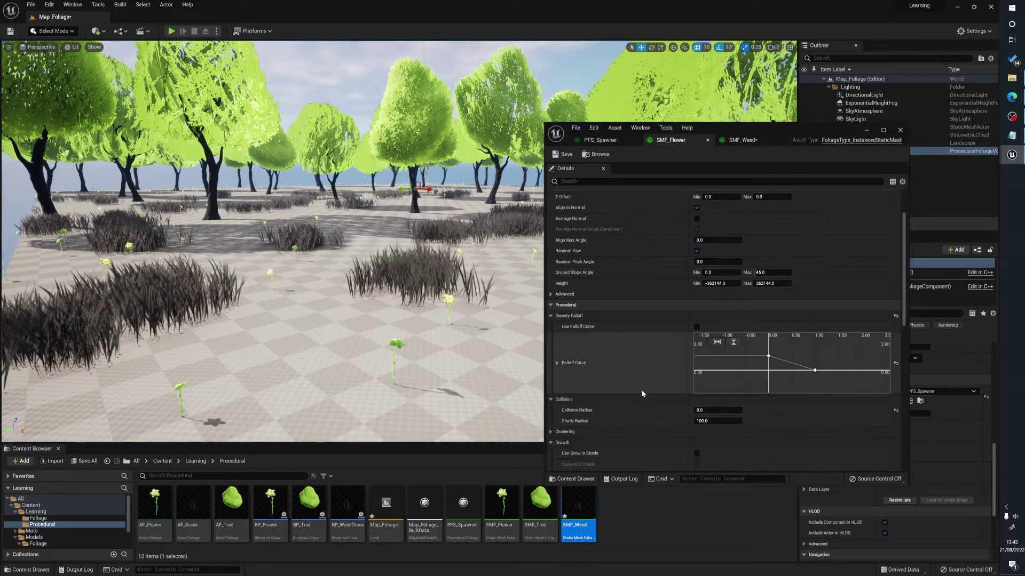
scroll(691, 392, "down", 5)
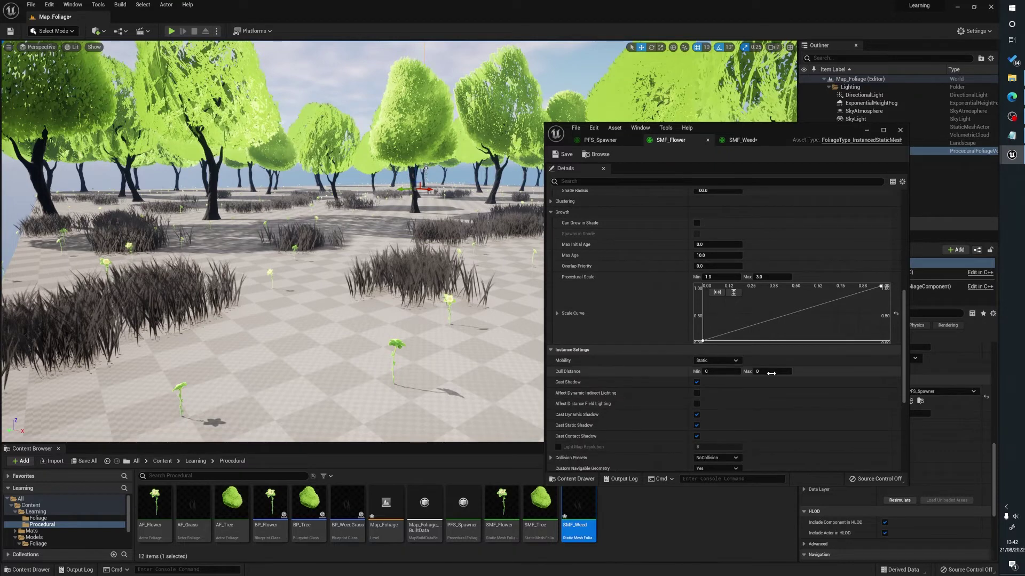
type("500")
key("Return")
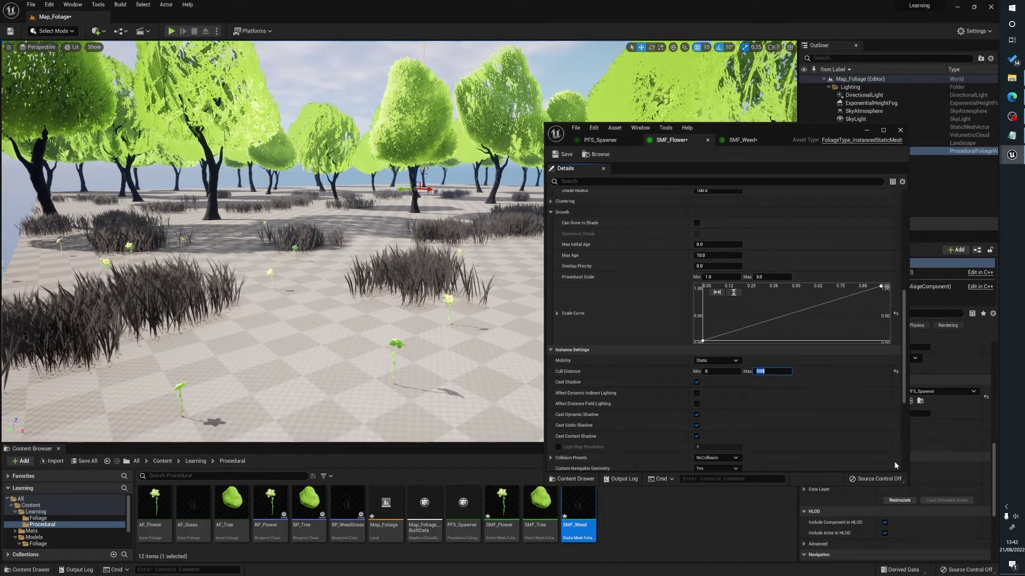
type("5000")
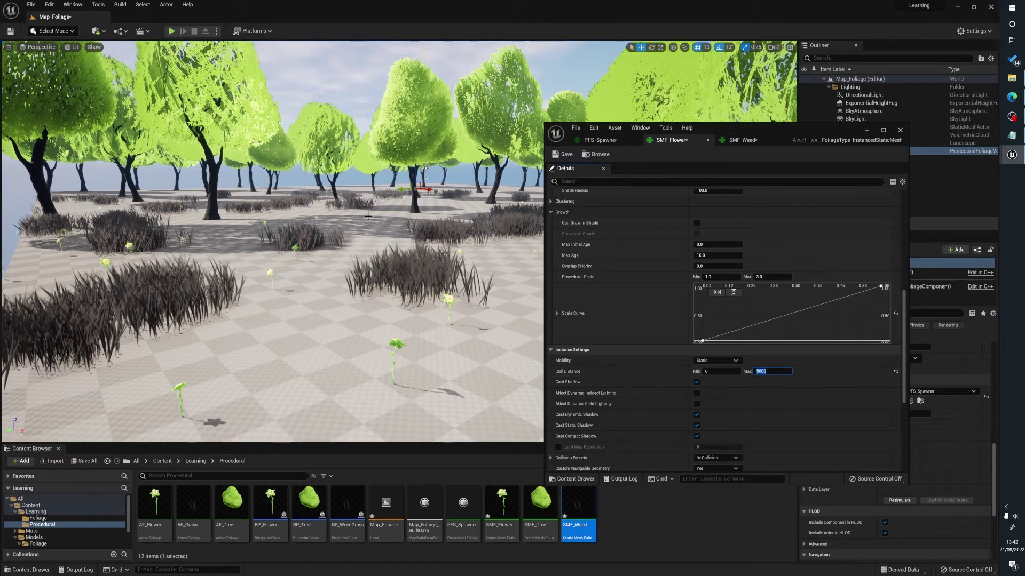
key("w")
right_click_drag(399, 242, 375, 295)
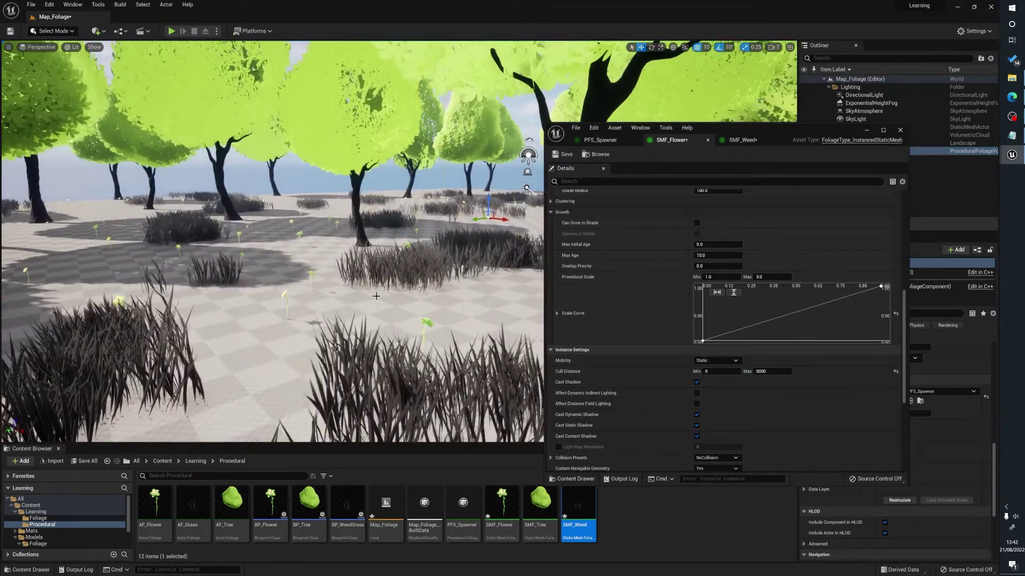
key("w")
right_click_drag(209, 251, 207, 252)
key("s")
right_click_drag(343, 256, 343, 255)
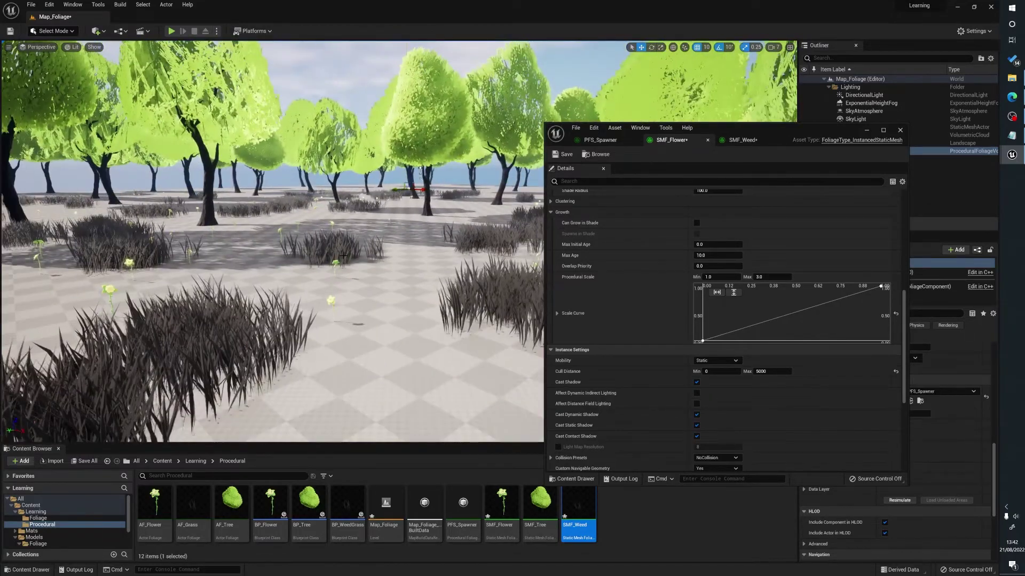
Turn off Cast Shadow for both SMF_Flower and SMF_Weed and check the plants in the level.
left_click(696, 383)
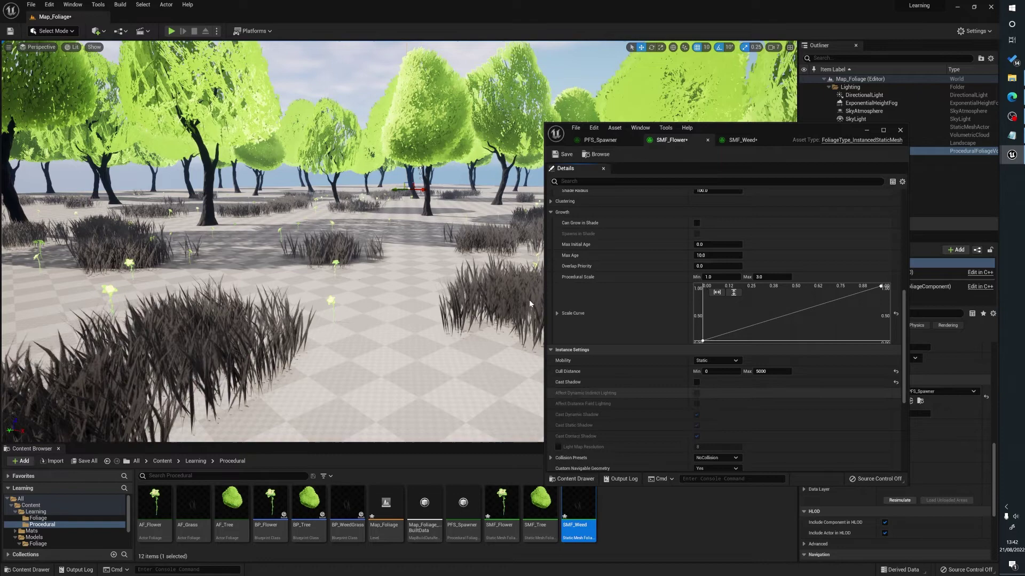
left_click(752, 140)
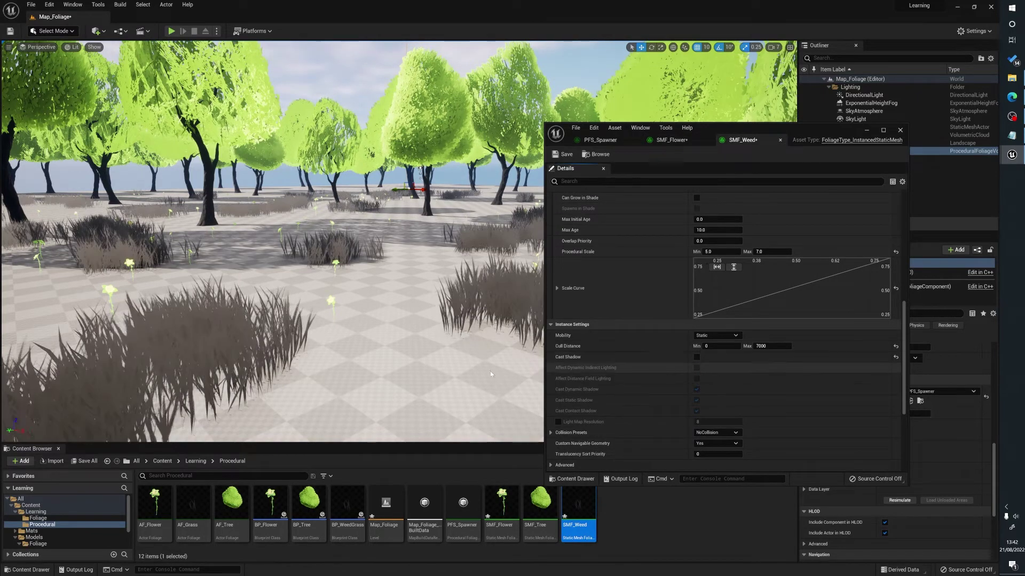
mouse_move(428, 267)
left_mouse_down()
mouse_move(428, 331)
mouse_move(419, 262)
left_mouse_up()
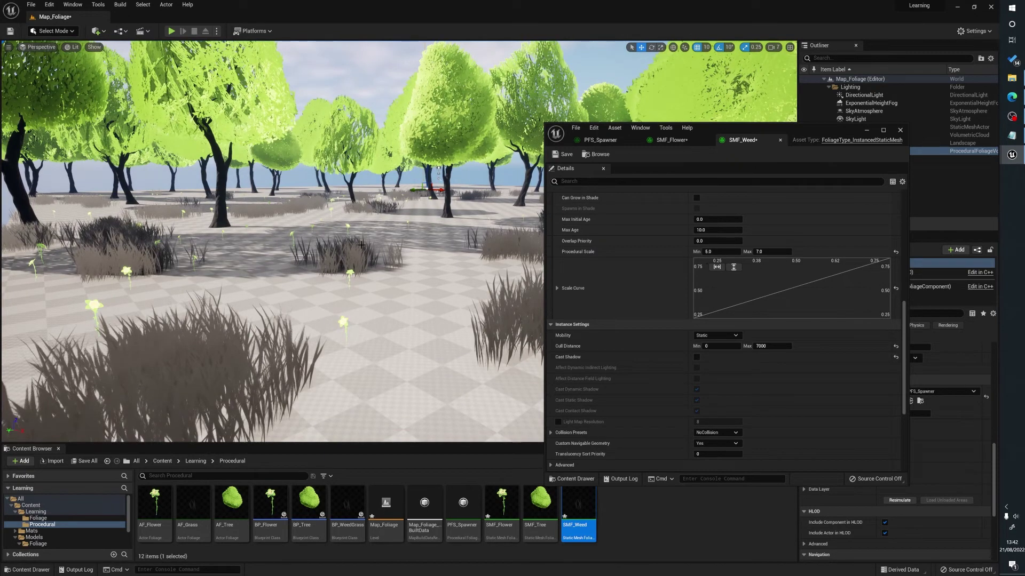
left_click_drag(395, 275, 387, 267)
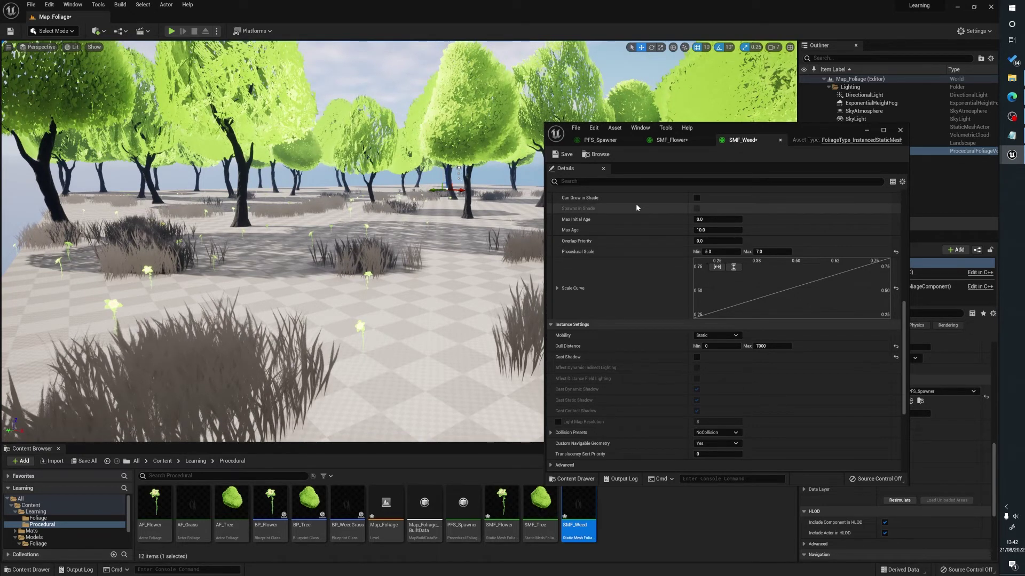
Open SMF_Tree from PFS_Spawner's foliage types, turn off its Cast Shadow option, and check the trees in the level.
left_click(602, 141)
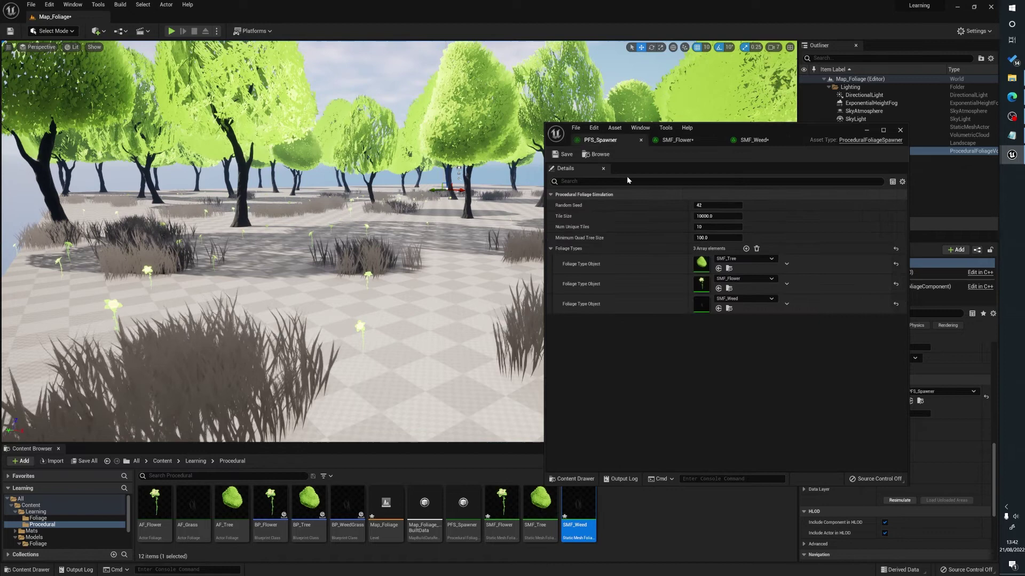
double_click(701, 260)
scroll(631, 420, "down", 8)
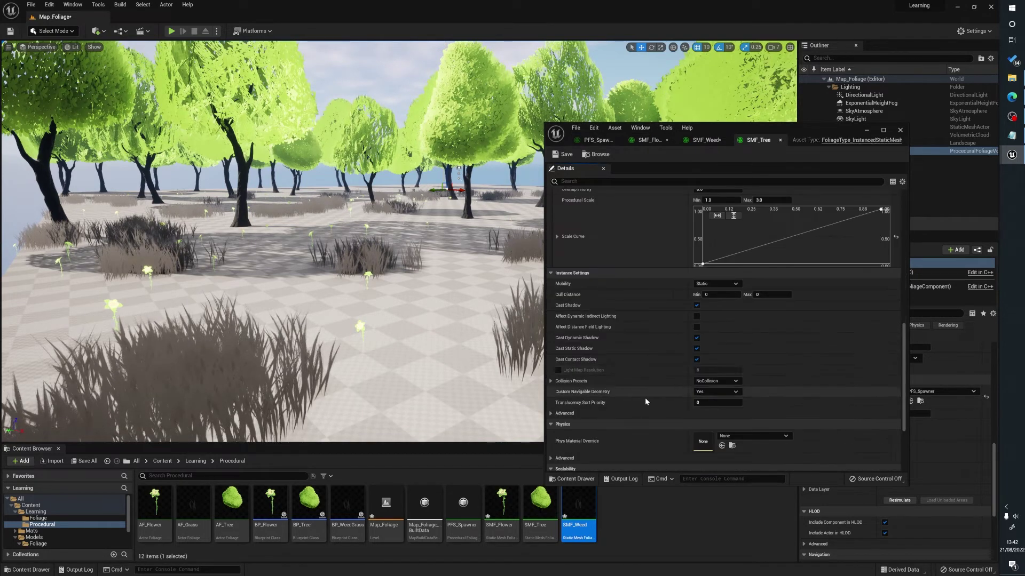
left_click(697, 305)
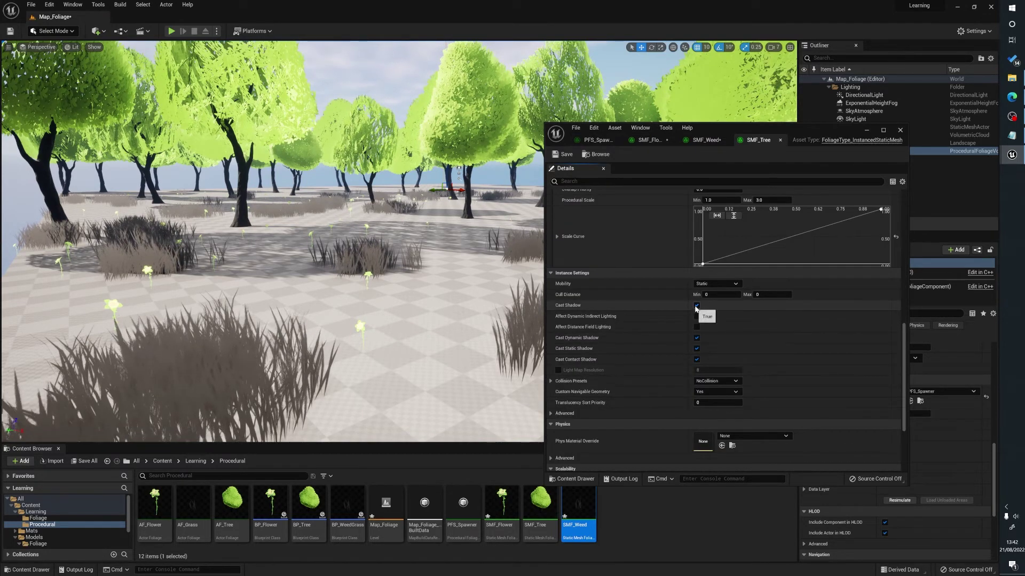
key("w")
right_click_drag(411, 307, 491, 307)
left_click_drag(453, 232, 464, 216)
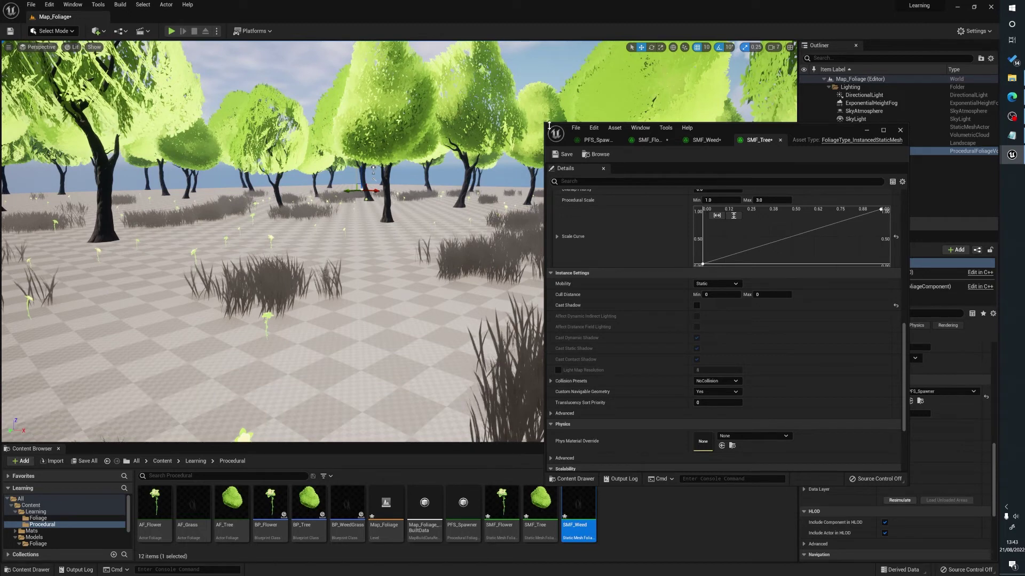
Enlarge and reposition the asset editor window, and view PFS_Spawner's settings beside the level.
left_click_drag(543, 124, 473, 68)
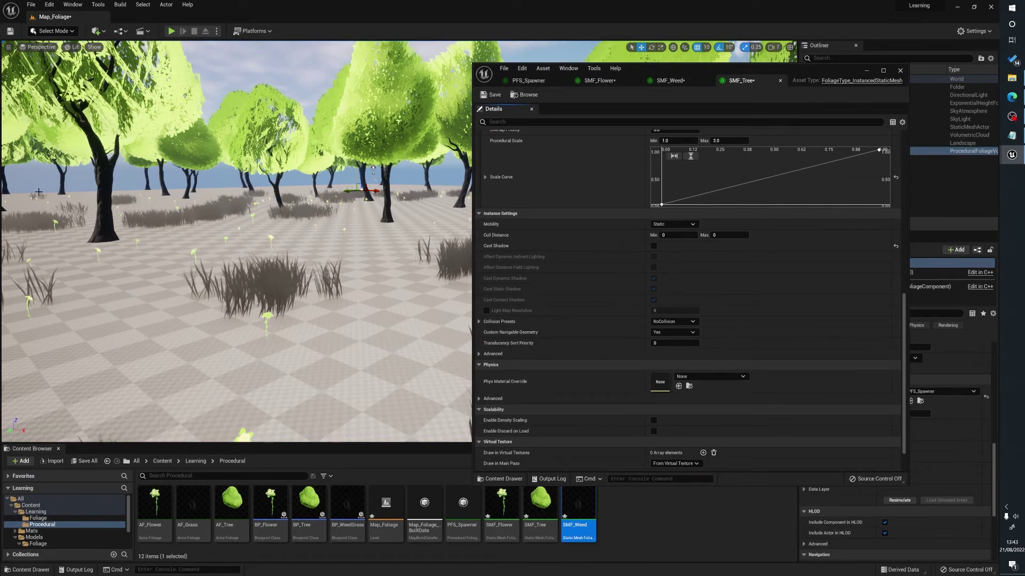
left_click_drag(786, 71, 806, 80)
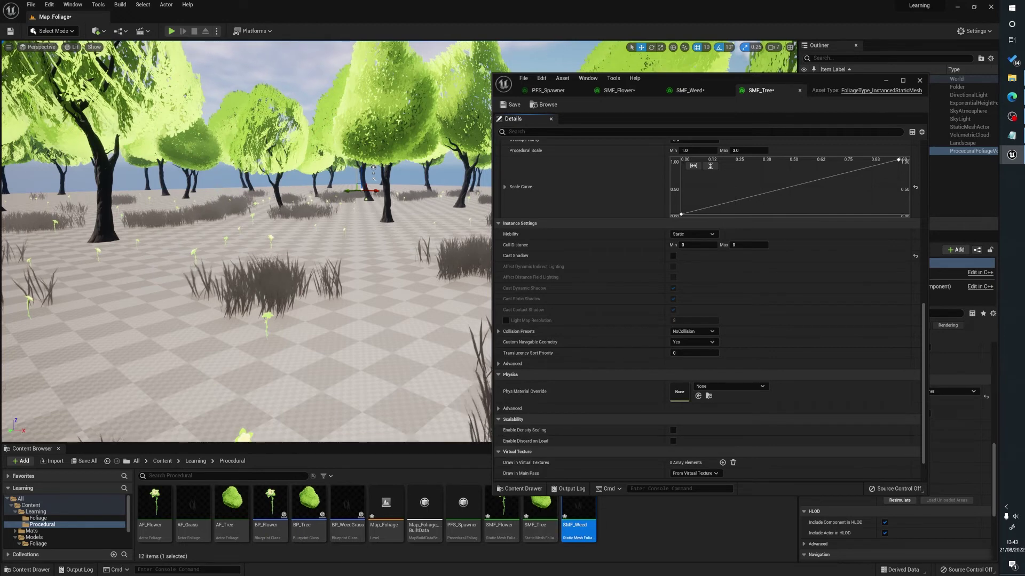
left_click(547, 90)
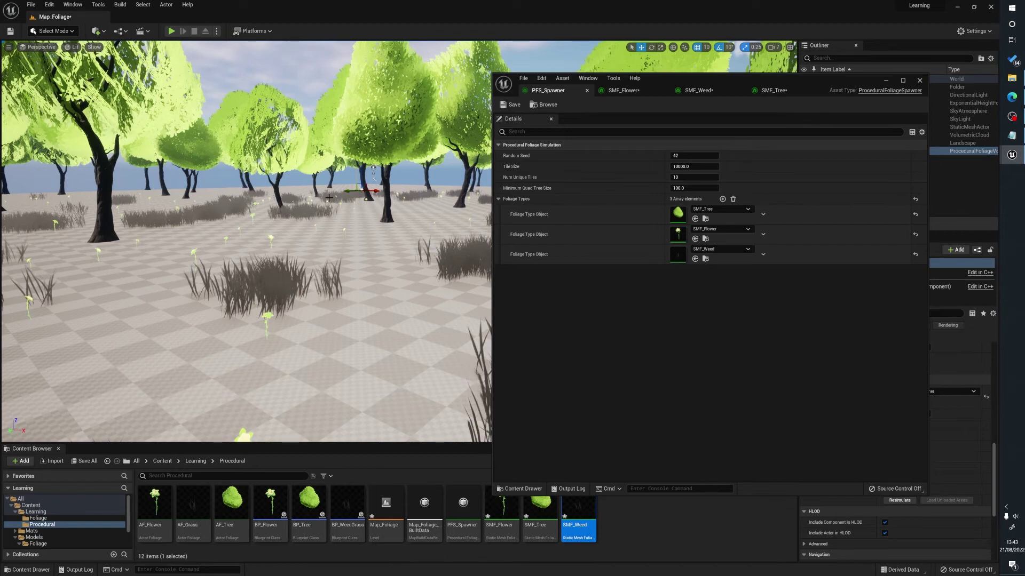
left_click_drag(298, 180, 239, 137)
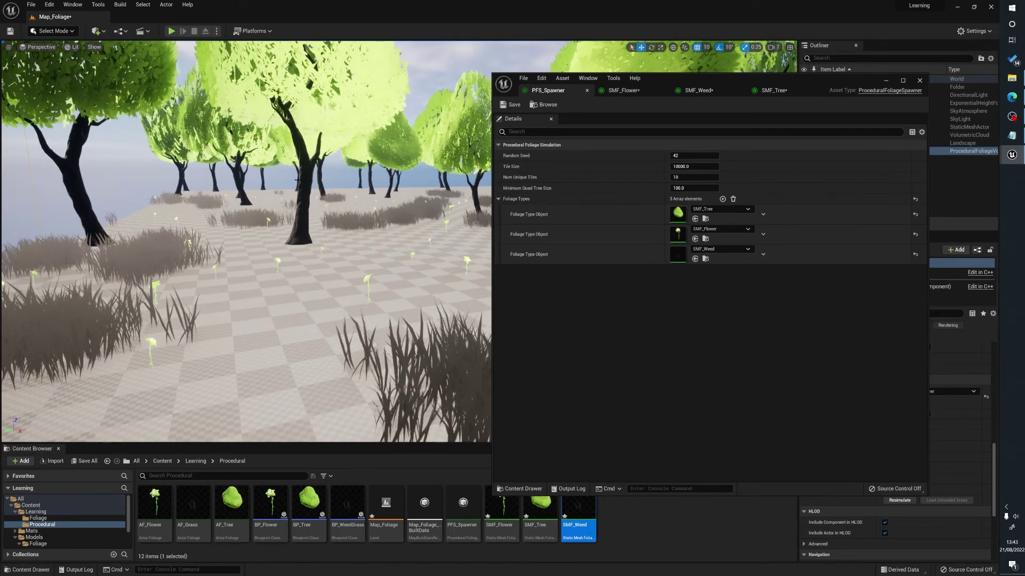
left_click_drag(298, 180, 298, 180)
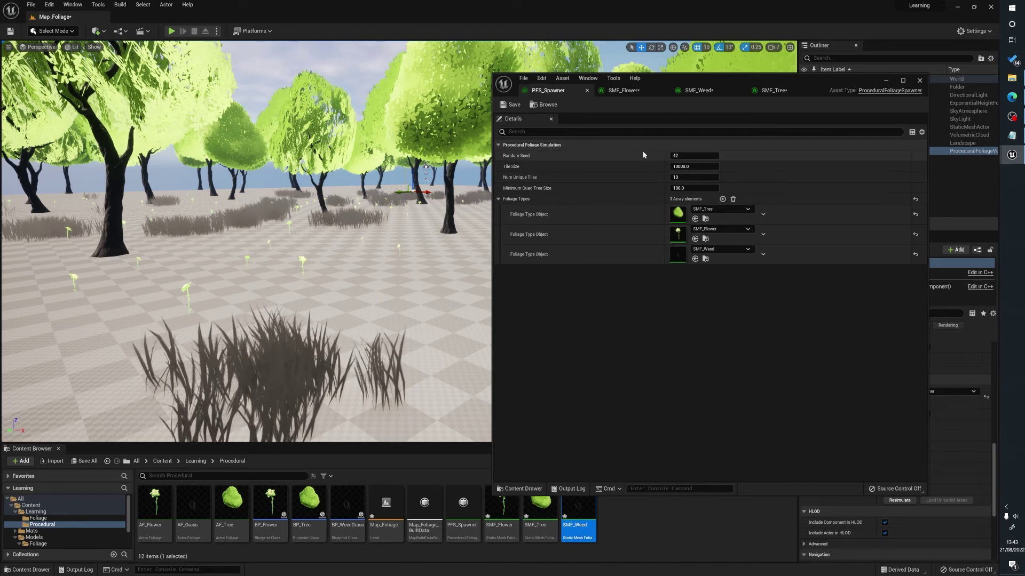
Save the SMF_Flower, SMF_Weed and SMF_Tree assets and close the asset editor window.
left_click(624, 90)
left_click(668, 92)
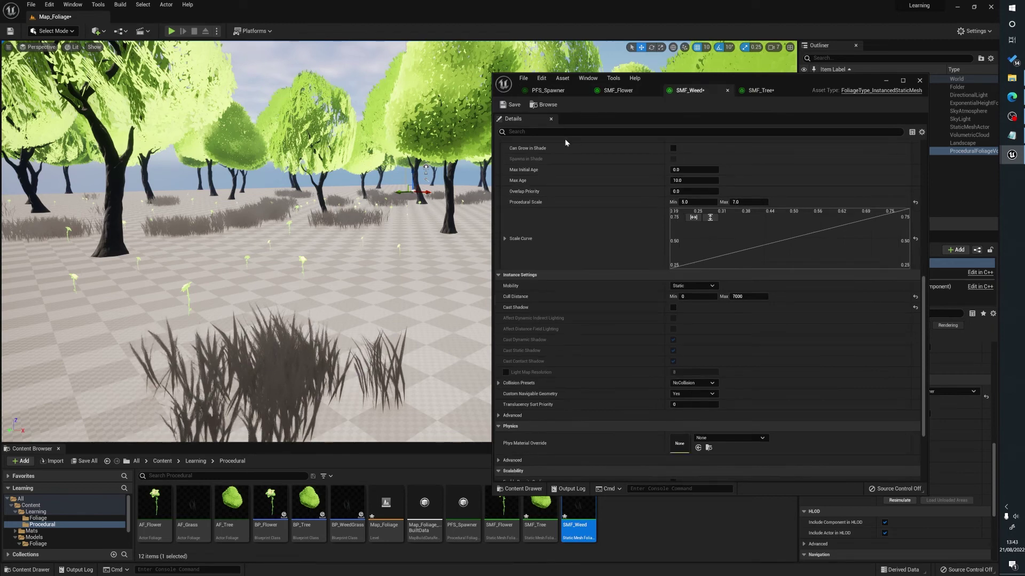
left_click(513, 104)
key("ctrl+Tab")
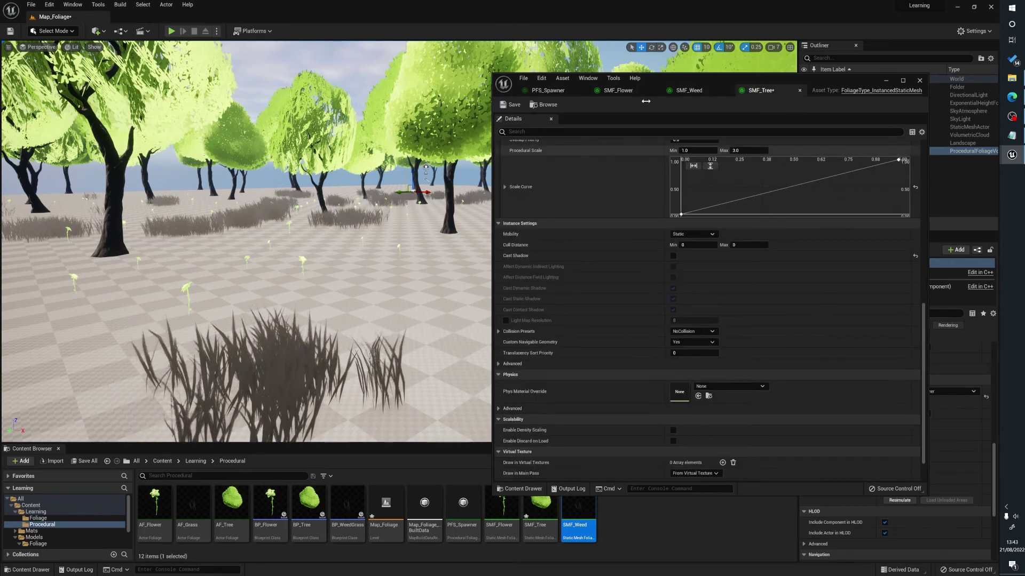
left_click(922, 80)
Examine the trees, weeds and flowers across the level from several viewpoints.
scroll(472, 209, "up", 5)
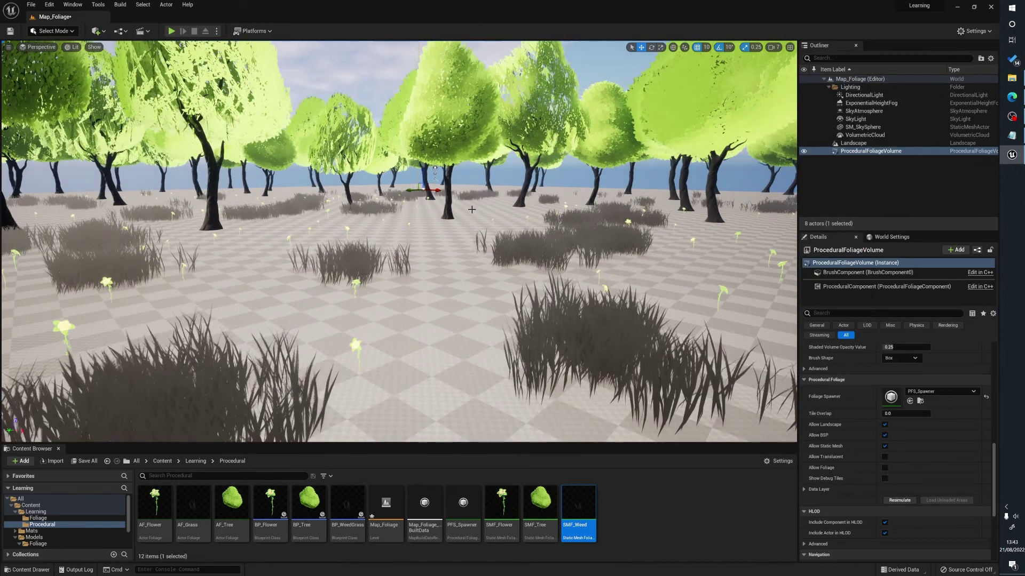
scroll(508, 277, "up", 3)
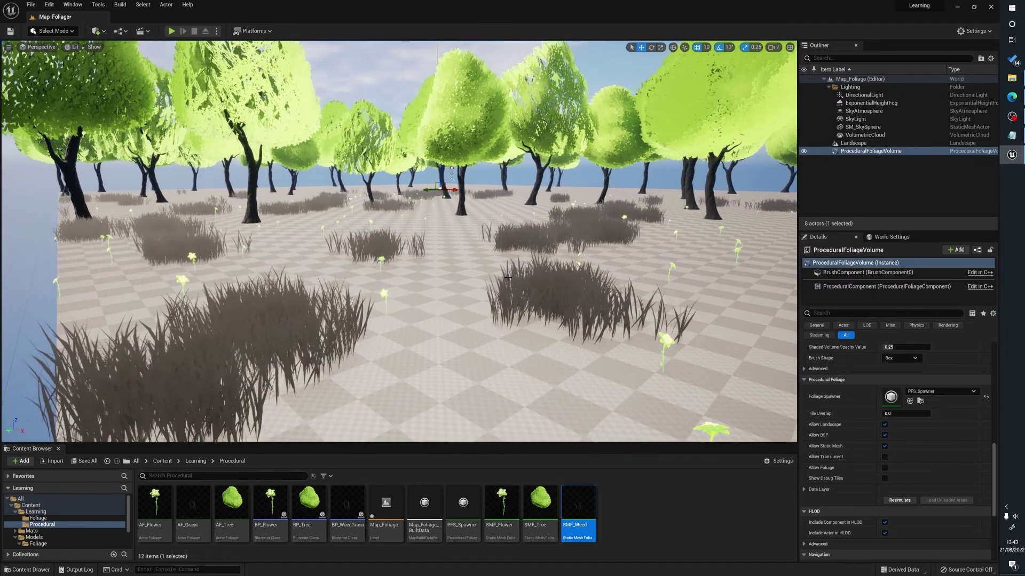
scroll(484, 308, "up", 4)
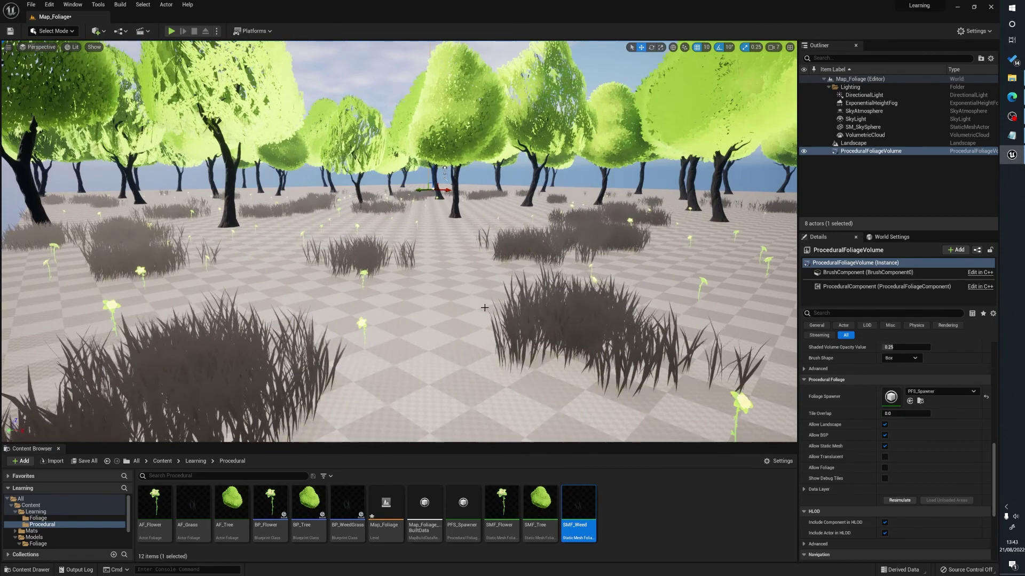
left_click_drag(485, 308, 485, 331)
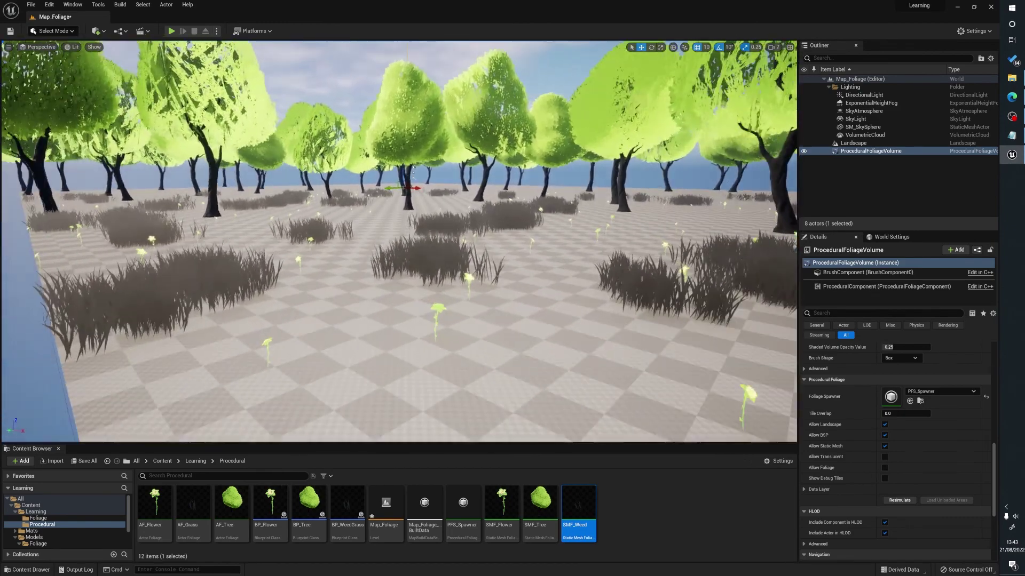